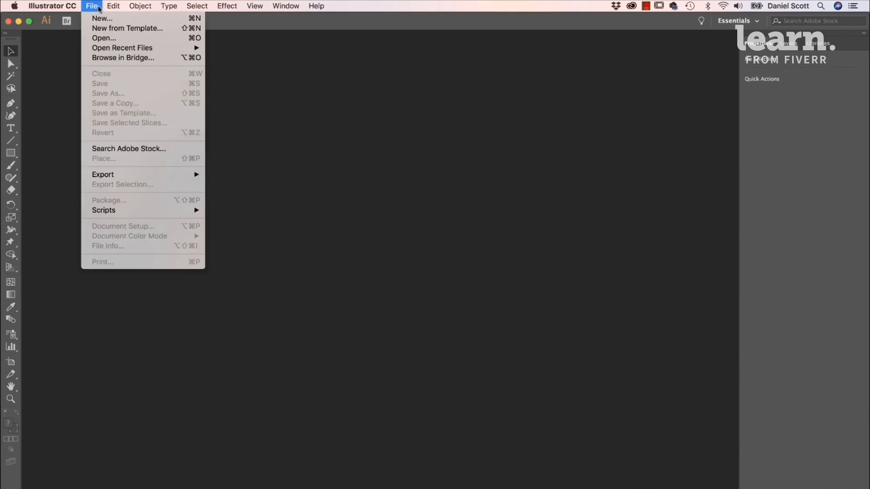
- Create a landscape Letter document of 792 x 612 pt and save it as Curature Tool.ai in the Desktop's Illustrator Class Files folder
{"action": "left_click", "coordinate": [100, 17]}
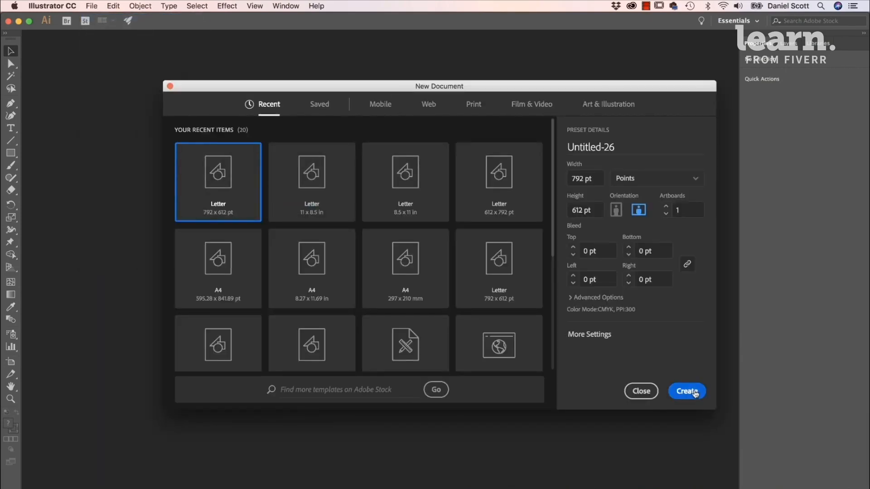
{"action": "left_click", "coordinate": [695, 393]}
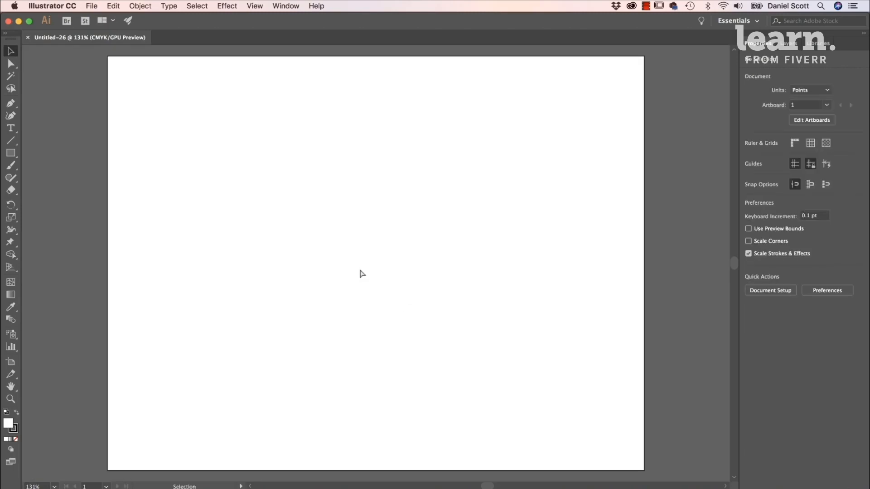
{"action": "key", "text": "super+s"}
{"action": "left_click", "coordinate": [285, 121]}
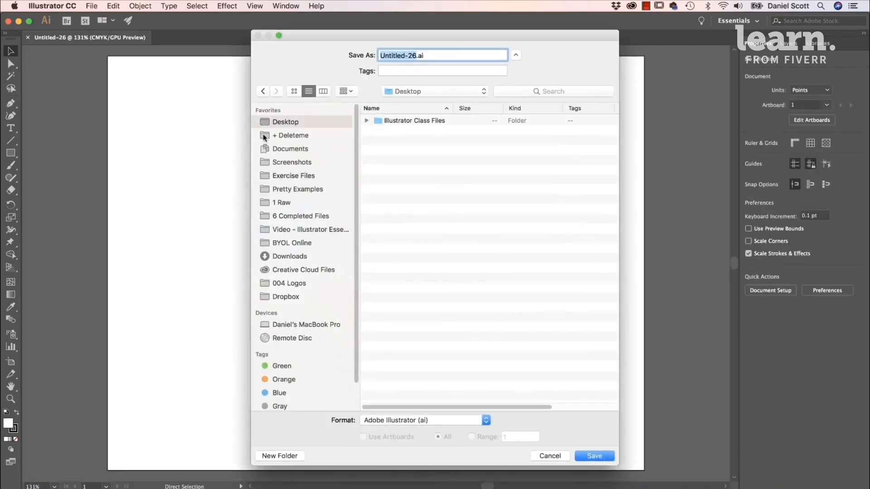
{"action": "double_click", "coordinate": [410, 121]}
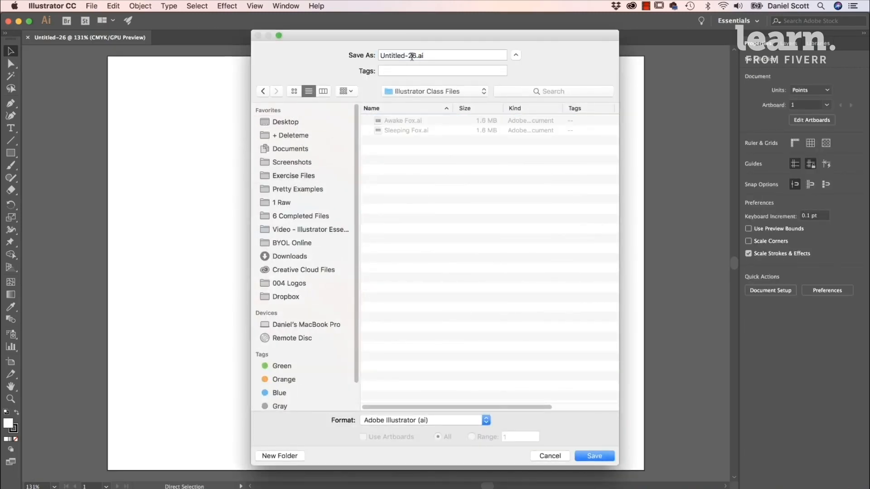
{"action": "left_click", "coordinate": [414, 55]}
{"action": "type", "text": "Curature Tool"}
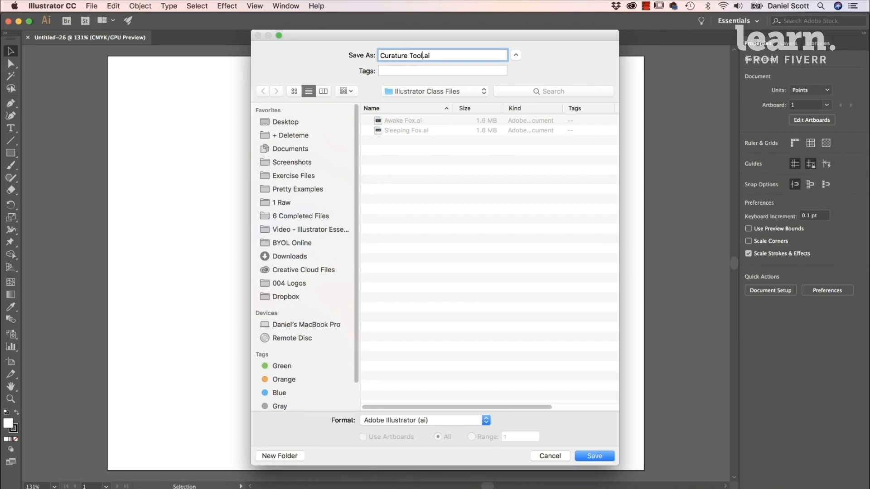
{"action": "key", "text": "Return"}
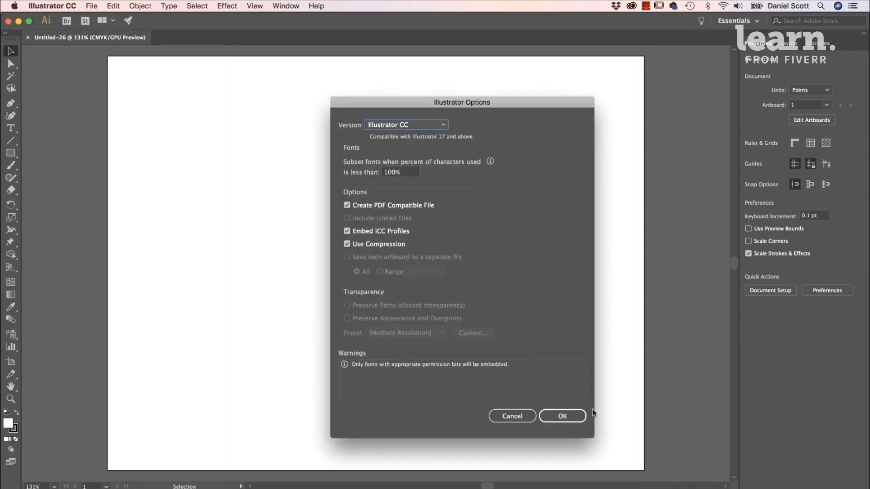
{"action": "left_click", "coordinate": [576, 414]}
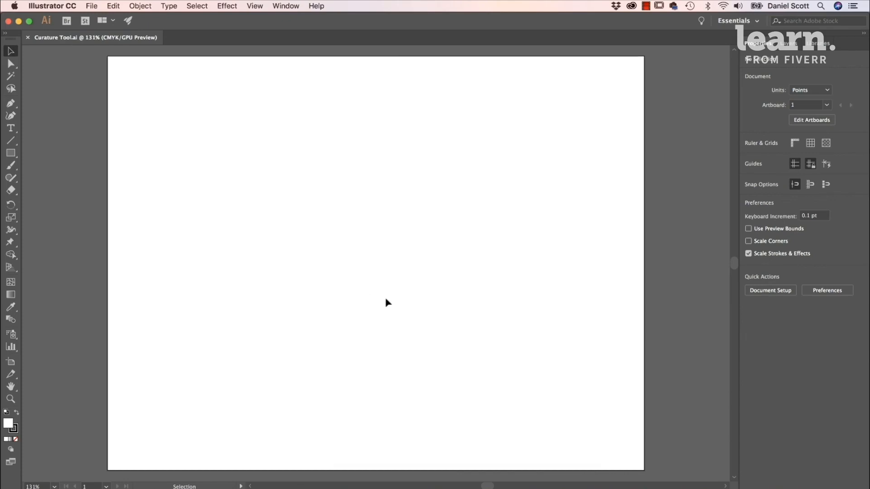
- Place Redraw Image from the Exercise Files folder as a linked template, deselect it and check the resulting layers
{"action": "left_click", "coordinate": [92, 6]}
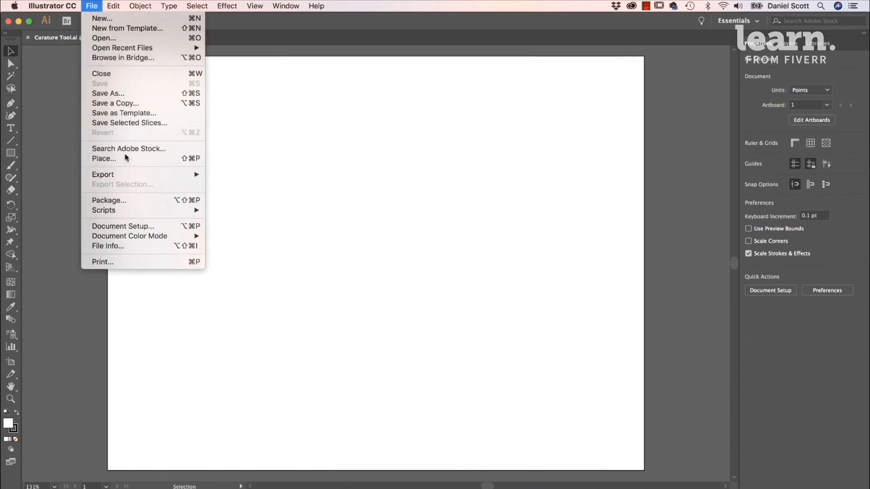
{"action": "left_click", "coordinate": [126, 157]}
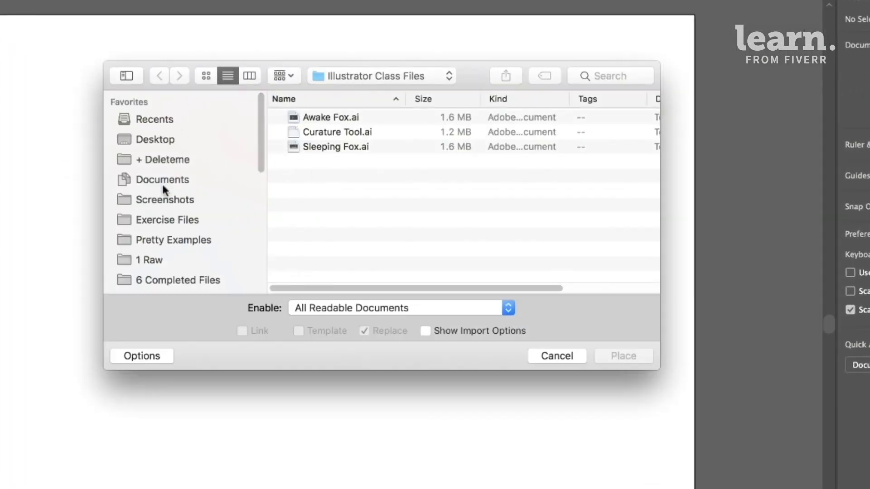
{"action": "left_click", "coordinate": [172, 221]}
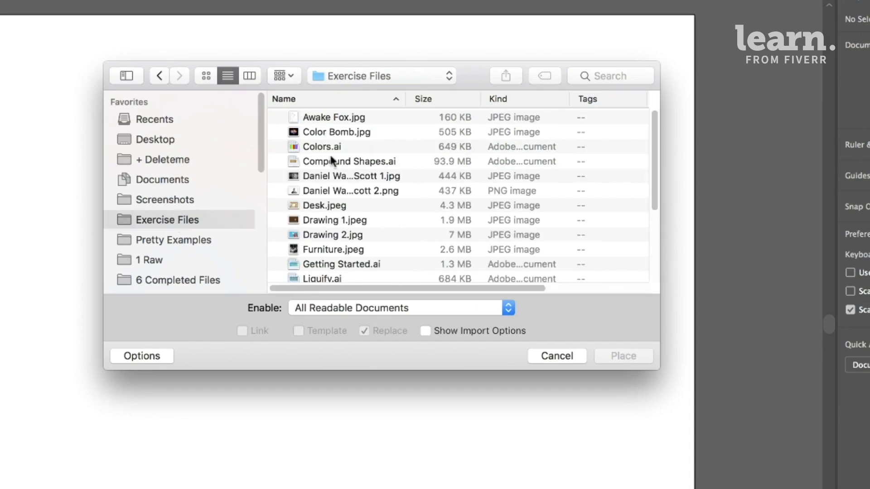
{"action": "scroll", "coordinate": [331, 160], "scroll_direction": "down", "scroll_amount": 5}
{"action": "left_click", "coordinate": [330, 173]}
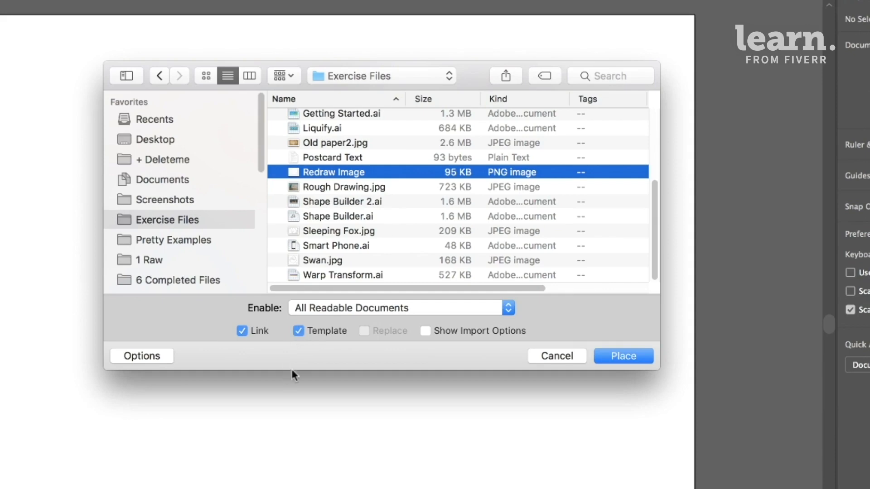
{"action": "left_click", "coordinate": [629, 360]}
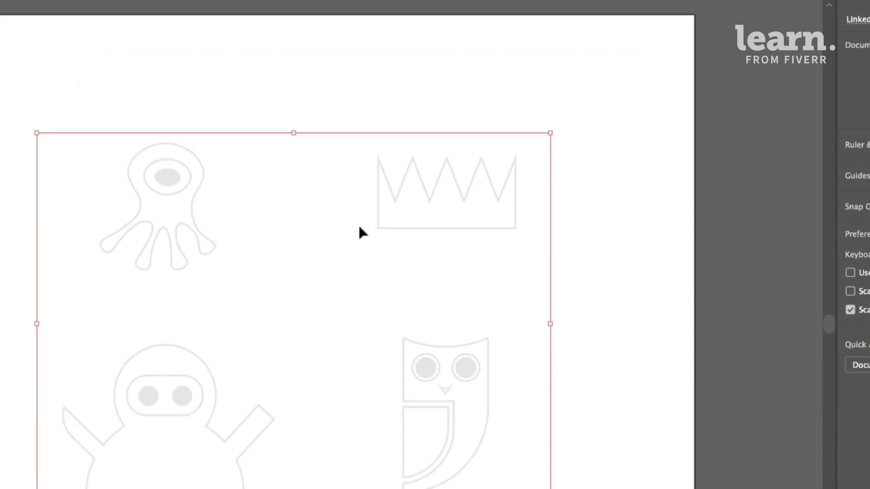
{"action": "left_click", "coordinate": [633, 206]}
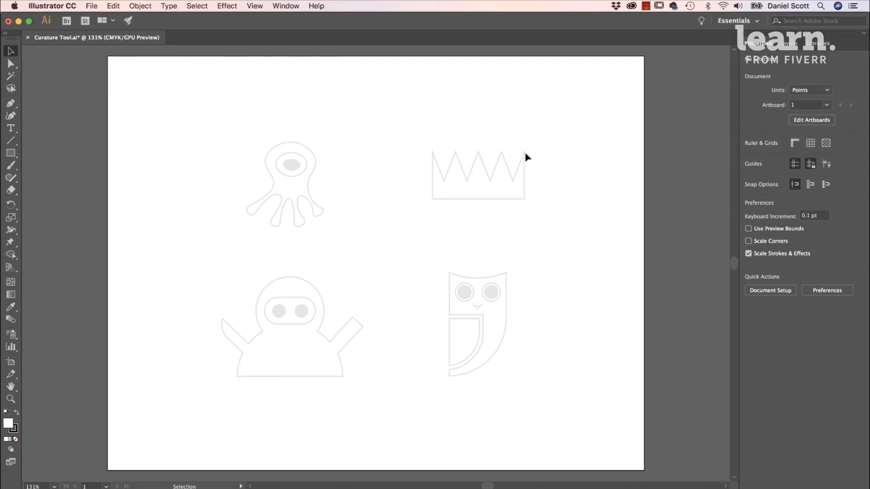
{"action": "left_click", "coordinate": [787, 44]}
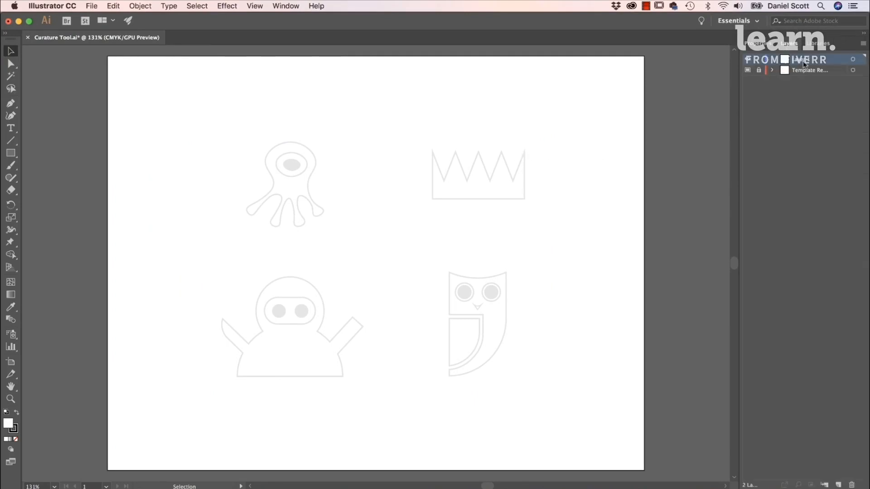
{"action": "left_click", "coordinate": [761, 44]}
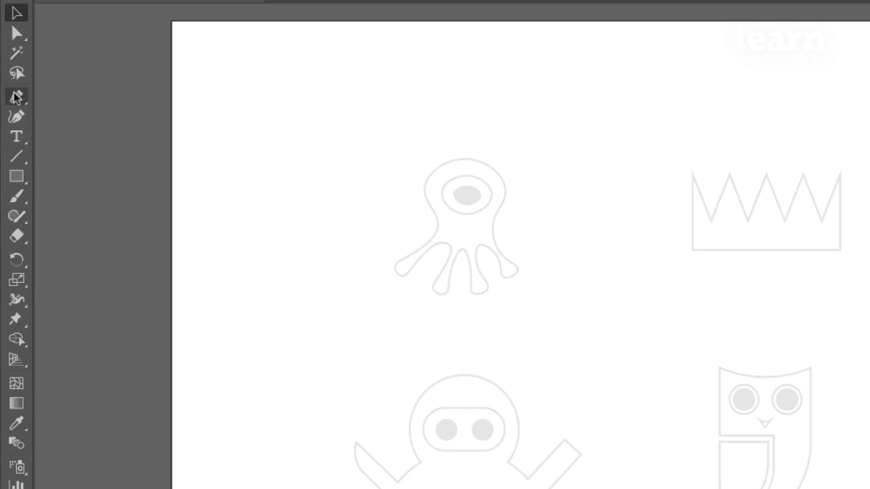
- Trace the one-eyed creature's pupil with the Curvature tool as a closed four-point oval of about 25 by 18 pt
{"action": "left_click", "coordinate": [17, 116]}
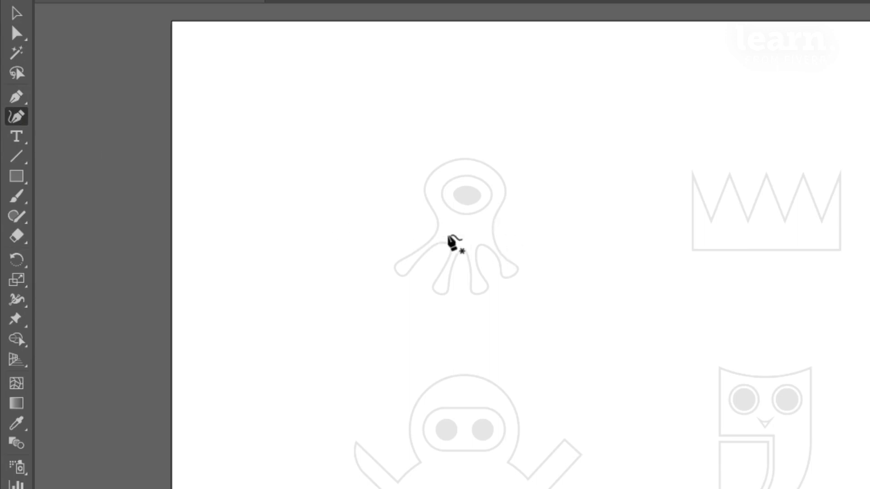
{"action": "key", "text": "ctrl+plus"}
{"action": "key", "text": "ctrl+plus"}
{"action": "key", "text": "ctrl+plus"}
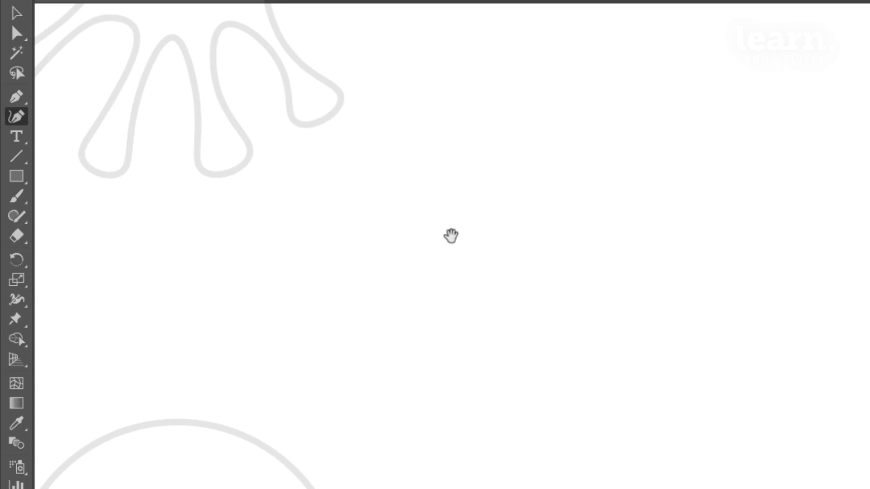
{"action": "left_click_drag", "start_coordinate": [342, 140], "coordinate": [721, 474]}
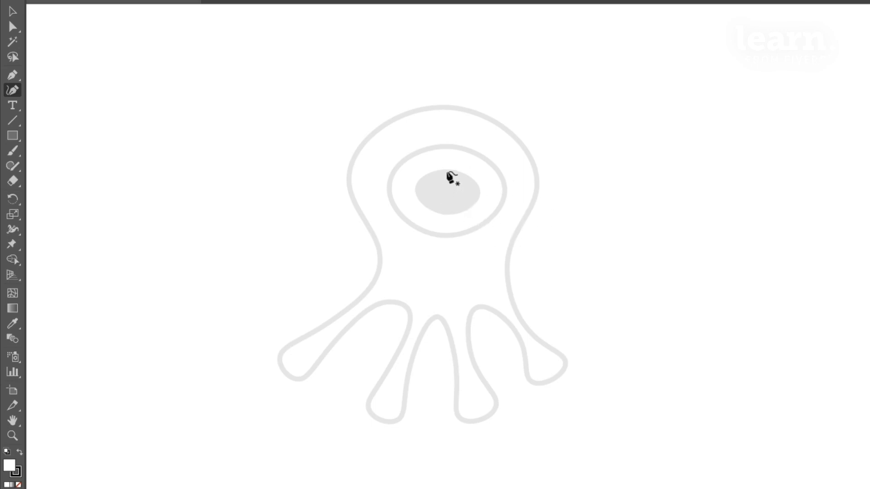
{"action": "left_click", "coordinate": [448, 171]}
{"action": "left_click", "coordinate": [478, 192]}
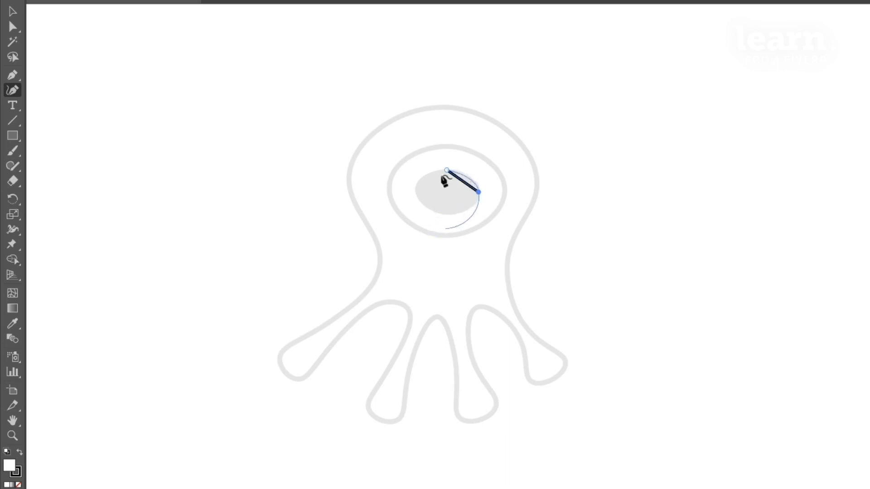
{"action": "left_click", "coordinate": [445, 214]}
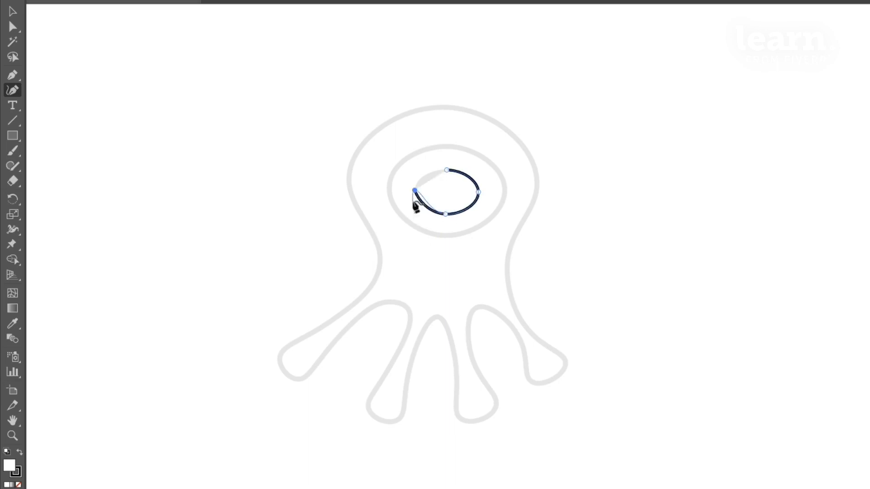
{"action": "left_click", "coordinate": [415, 190]}
{"action": "left_click", "coordinate": [447, 171]}
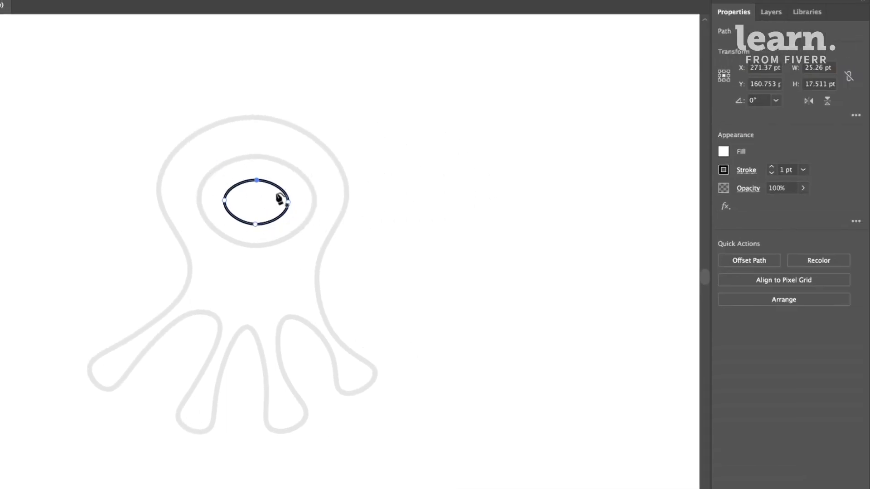
- Set the fill of the traced pupil oval to None so that only its stroke remains
{"action": "left_click", "coordinate": [724, 152]}
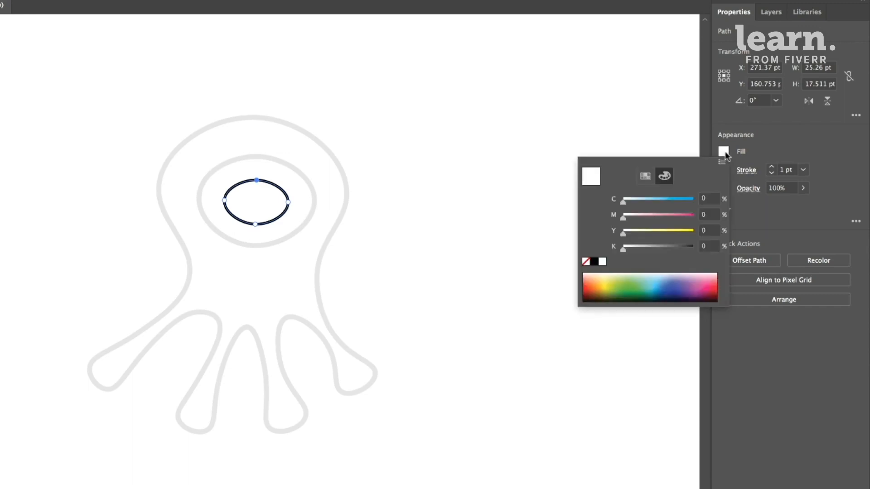
{"action": "left_click", "coordinate": [586, 262]}
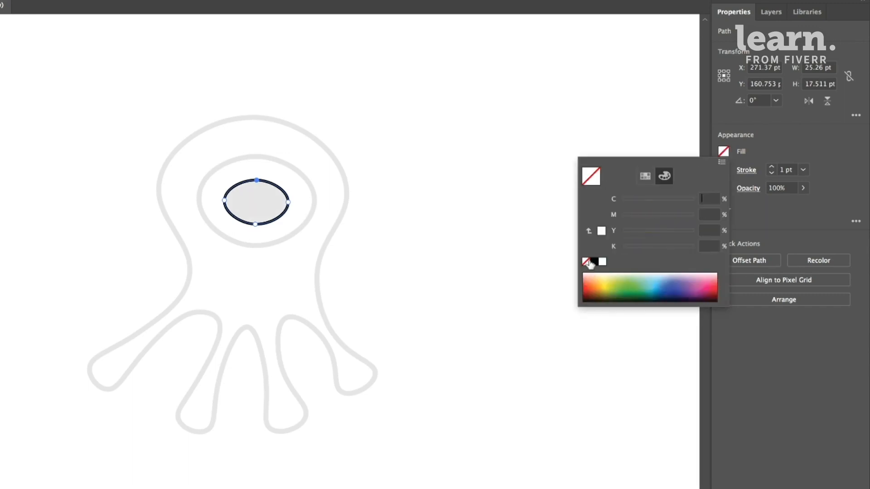
{"action": "left_click", "coordinate": [808, 132]}
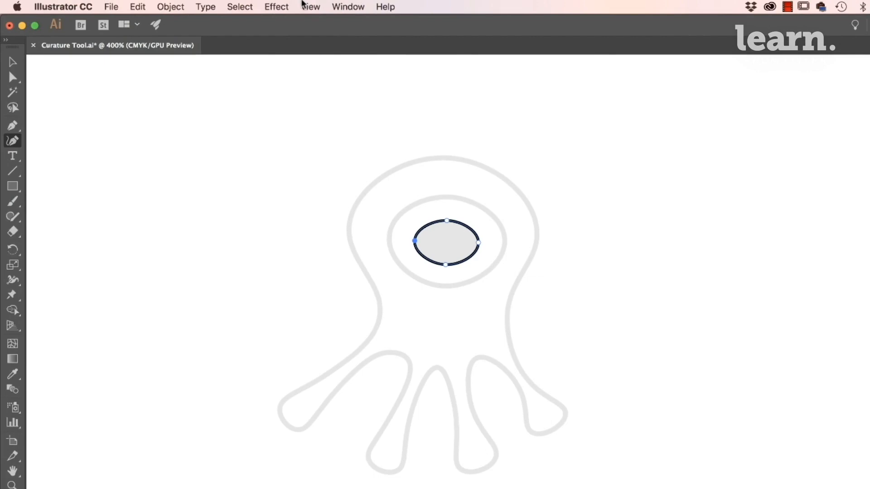
- Turn Smart Guides on and back off again
{"action": "left_click", "coordinate": [310, 7]}
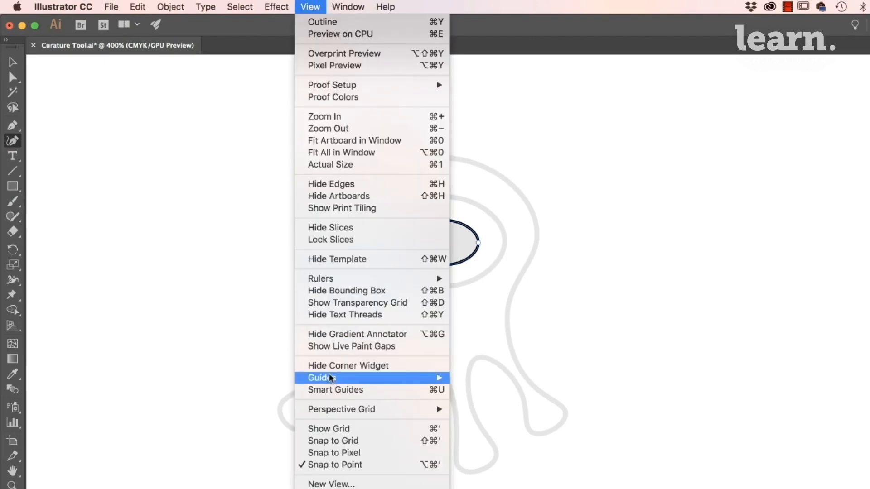
{"action": "left_click", "coordinate": [330, 391]}
{"action": "left_click", "coordinate": [313, 6]}
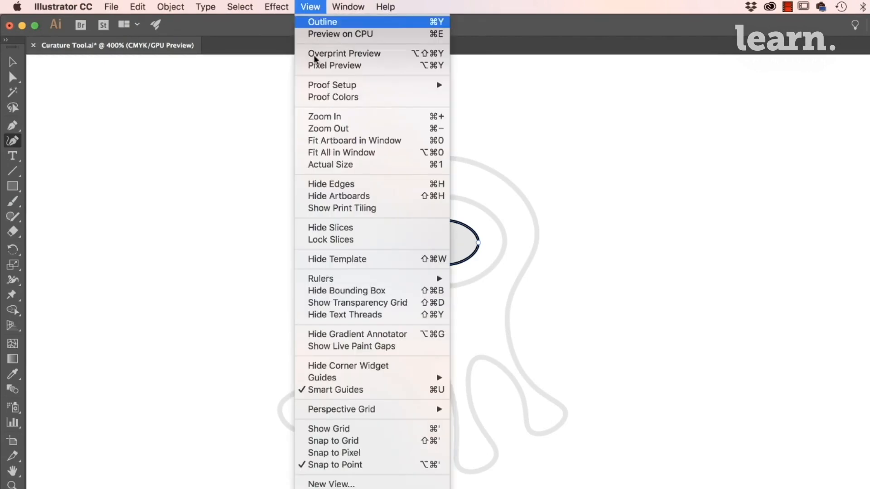
{"action": "left_click", "coordinate": [332, 390]}
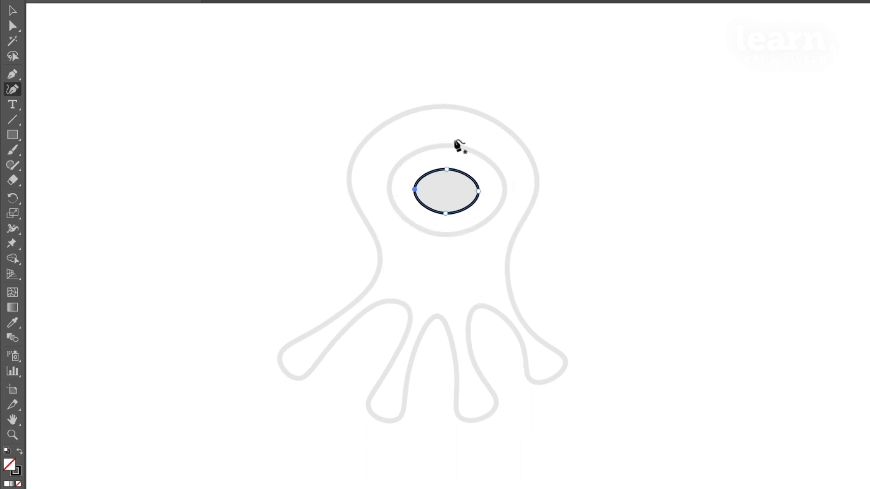
- Try tracing the outer eye outline with anchor points only at its top and bottom, and undo it
{"action": "left_click", "coordinate": [445, 145]}
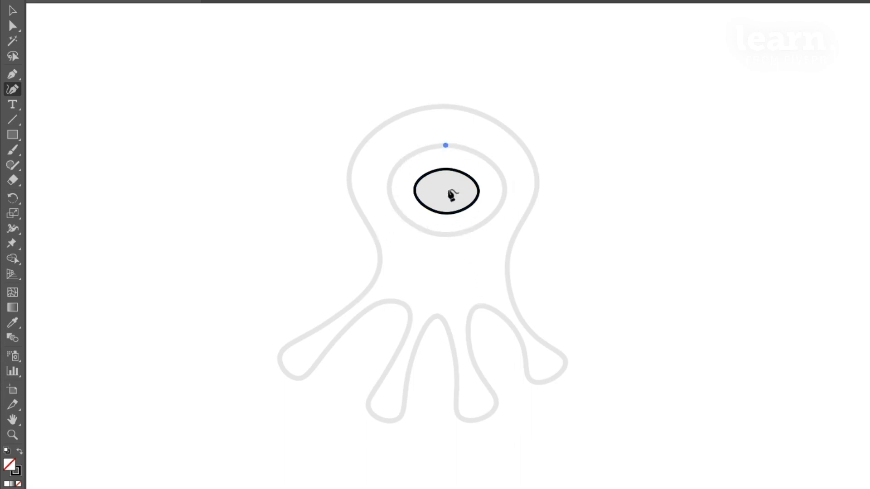
{"action": "left_click", "coordinate": [443, 234]}
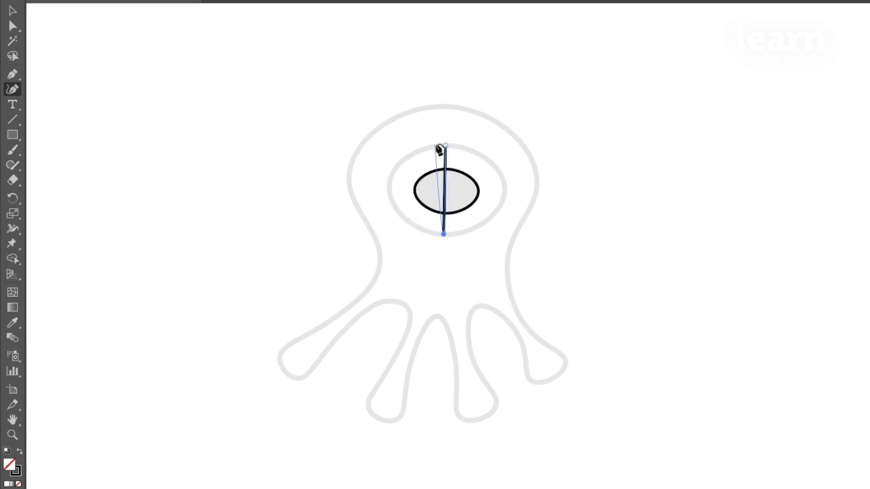
{"action": "key", "text": "ctrl+z"}
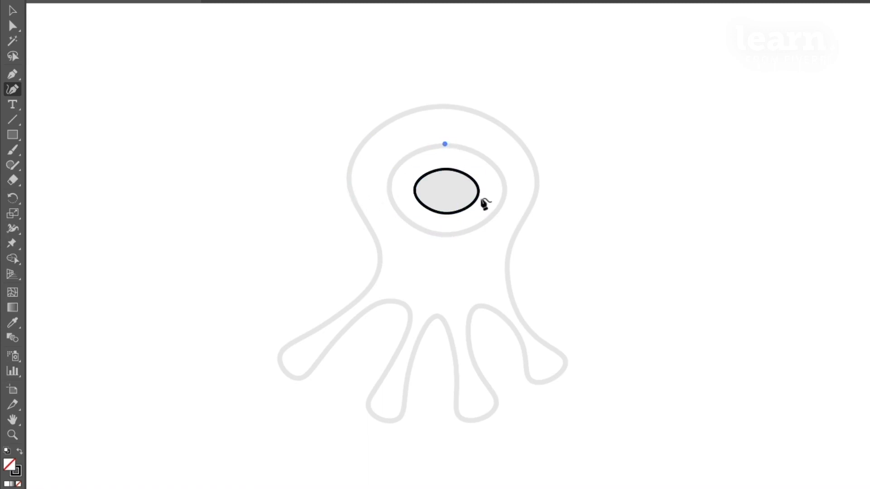
- Try tracing the outer eye outline with just three anchor points at its top, lower right and lower left, and undo the path
{"action": "left_click", "coordinate": [491, 214]}
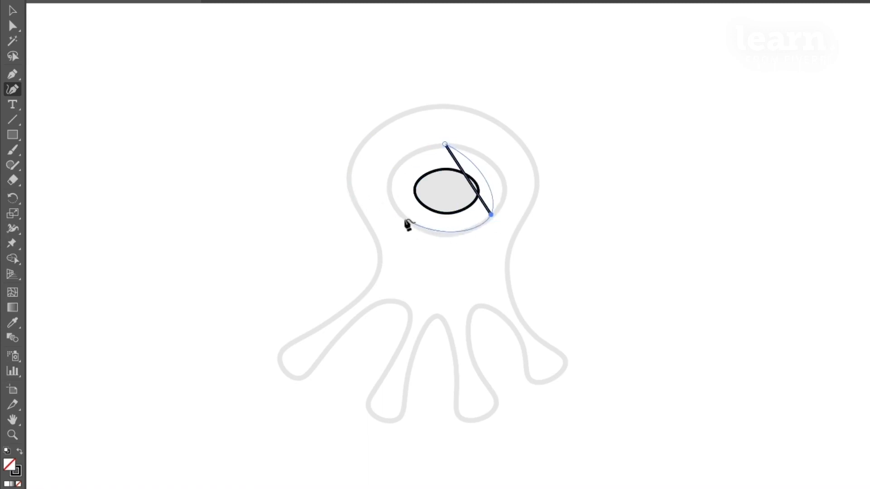
{"action": "left_click", "coordinate": [399, 220]}
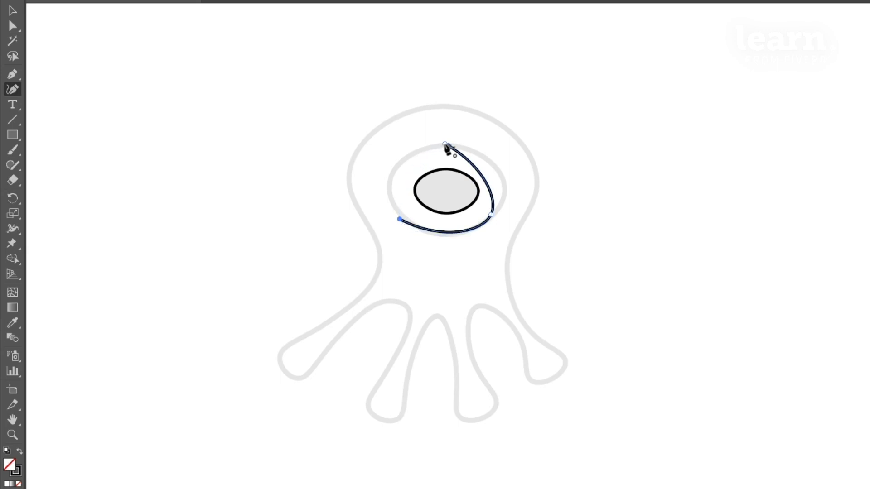
{"action": "left_click", "coordinate": [445, 144]}
{"action": "key", "text": "ctrl+z"}
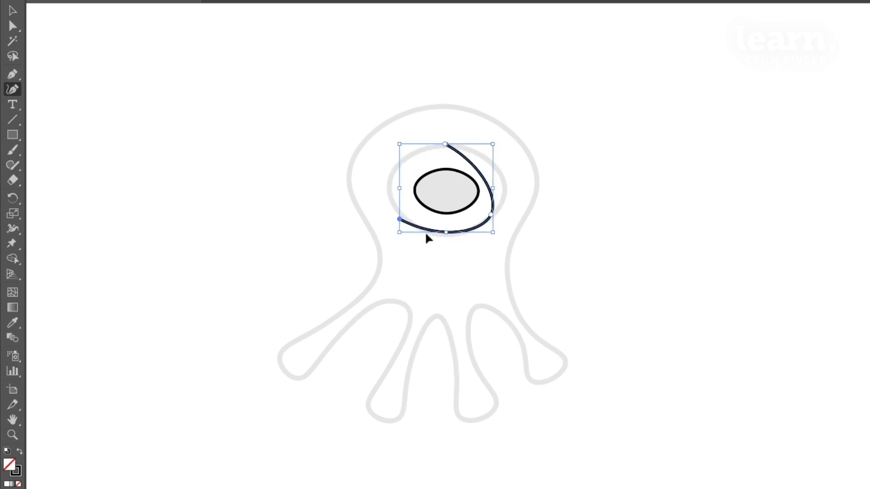
{"action": "key", "text": "ctrl+z"}
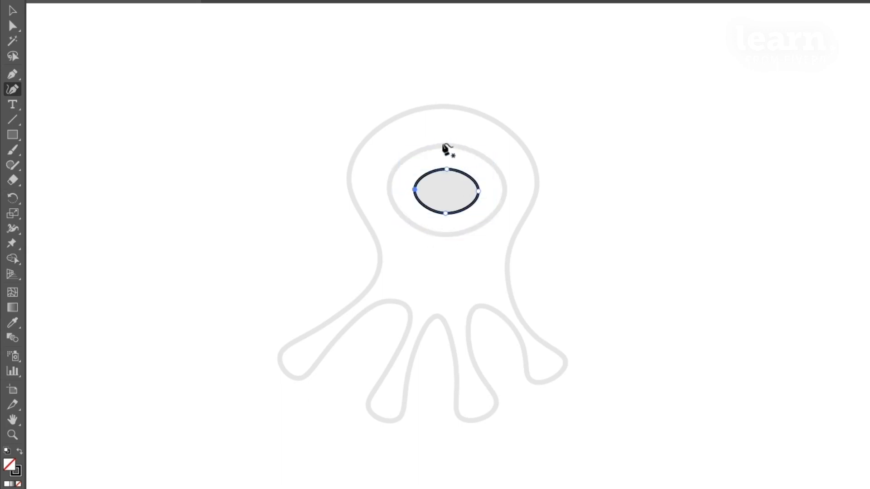
- Trace the outer eye outline as a closed oval with four anchor points at its top, right, bottom and left
{"action": "left_click", "coordinate": [442, 144]}
{"action": "left_click", "coordinate": [504, 186]}
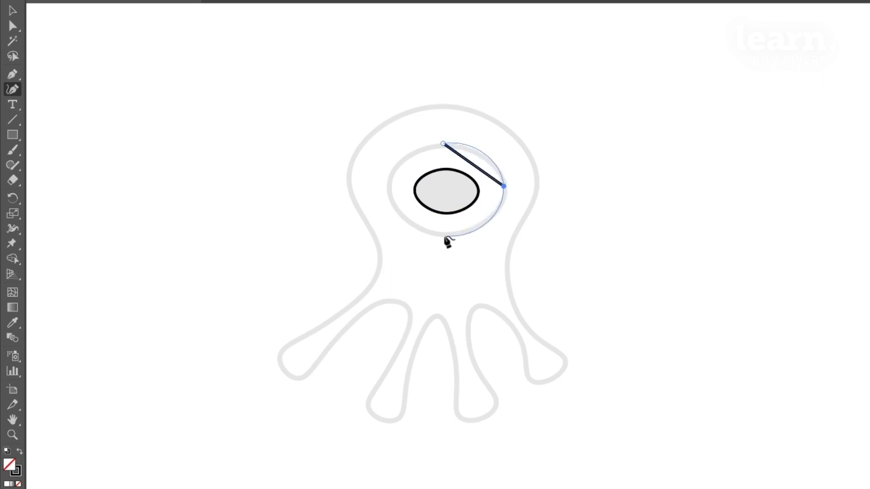
{"action": "left_click", "coordinate": [444, 237]}
{"action": "left_click", "coordinate": [390, 189]}
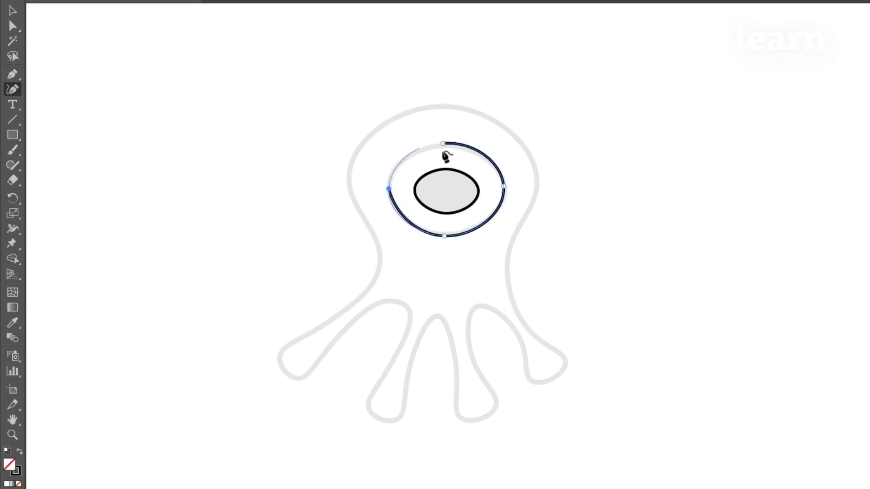
{"action": "left_click", "coordinate": [443, 144]}
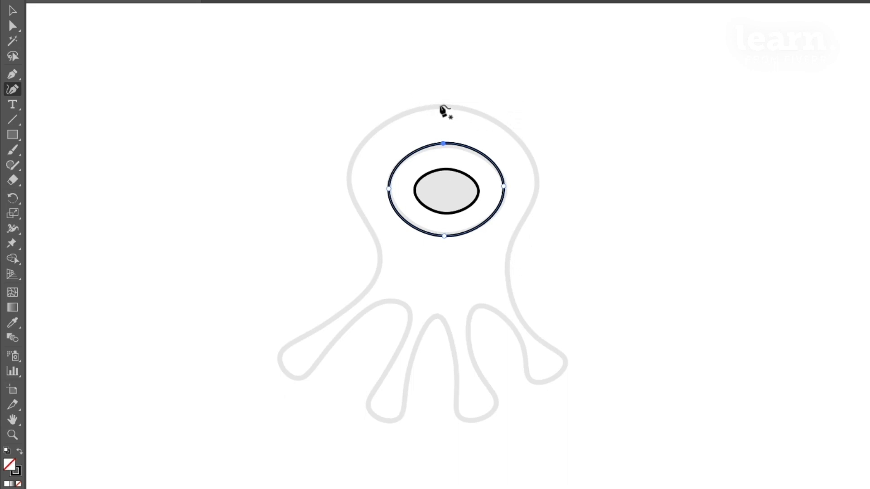
- Start the body outline at the top of the head and trace its right side down to the tip of the outer right leg
{"action": "left_click", "coordinate": [440, 105]}
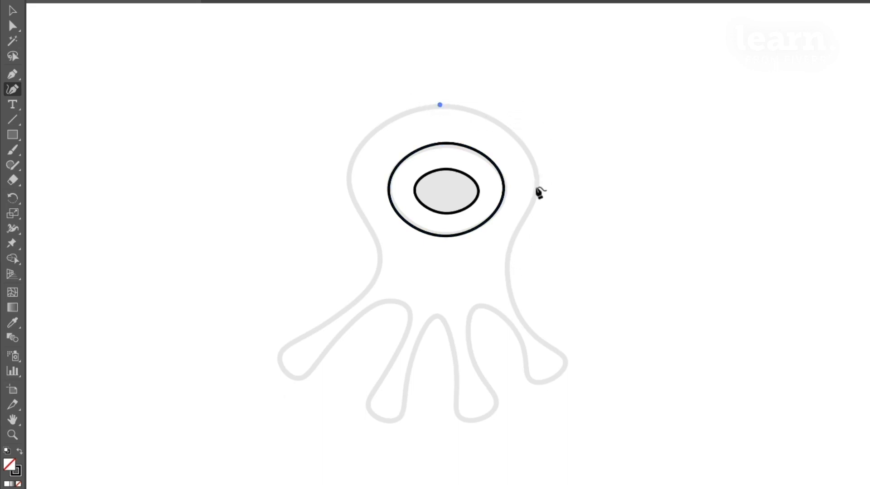
{"action": "left_click", "coordinate": [536, 186]}
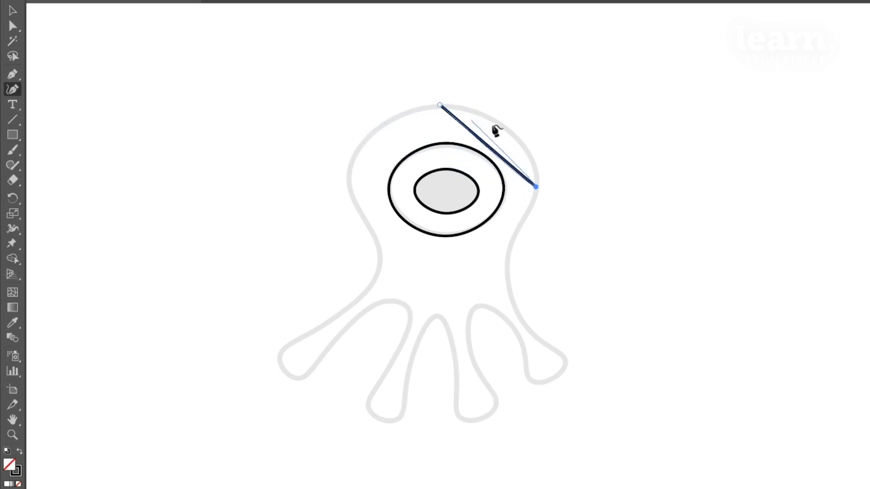
{"action": "left_click", "coordinate": [440, 105]}
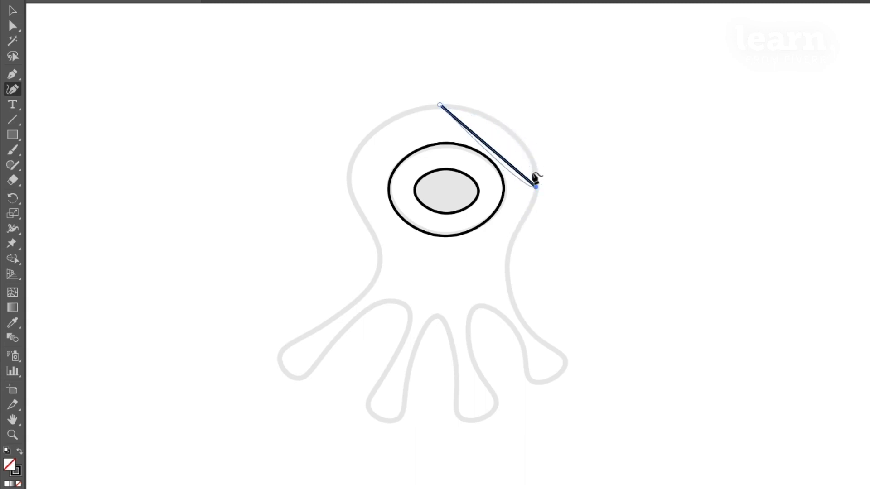
{"action": "left_click", "coordinate": [534, 168]}
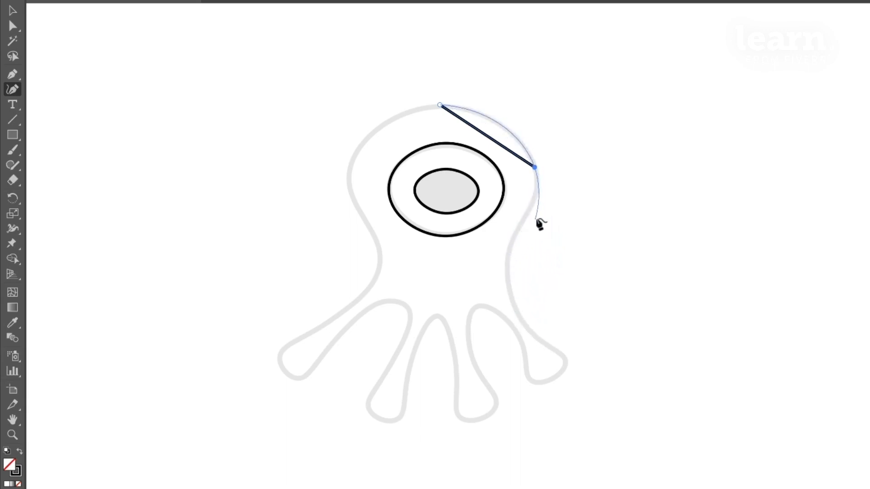
{"action": "left_click", "coordinate": [505, 267]}
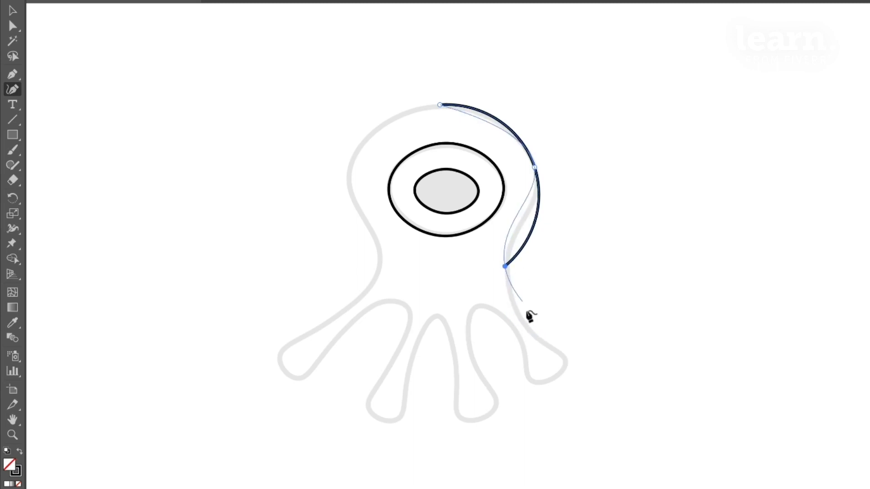
{"action": "left_click", "coordinate": [566, 360]}
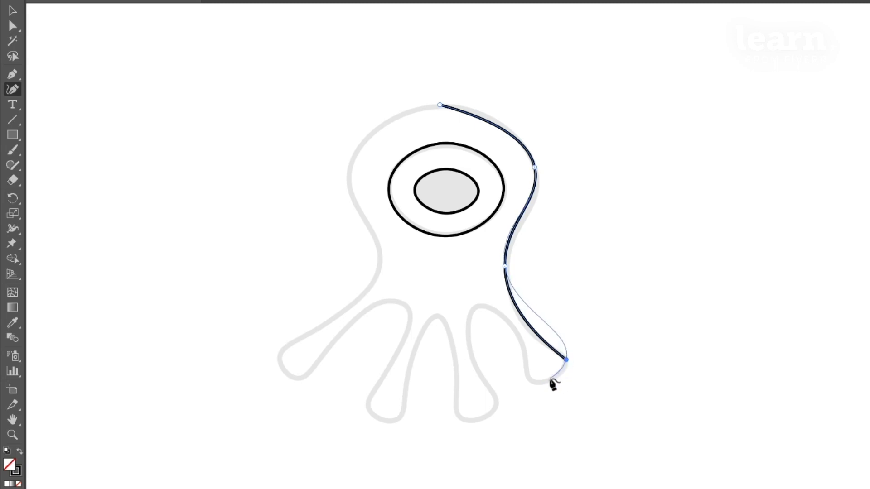
- Continue the body outline around the outer right foot and over the arch to the inner right leg
{"action": "left_click", "coordinate": [550, 378]}
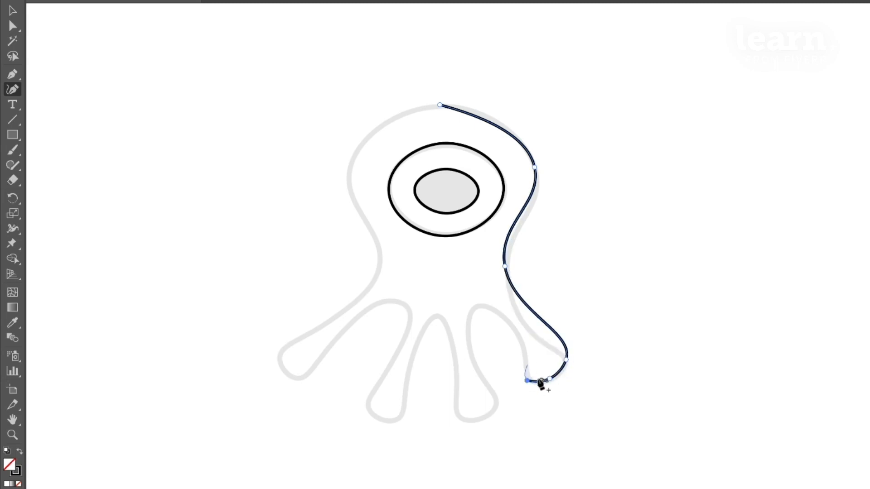
{"action": "left_click", "coordinate": [515, 329]}
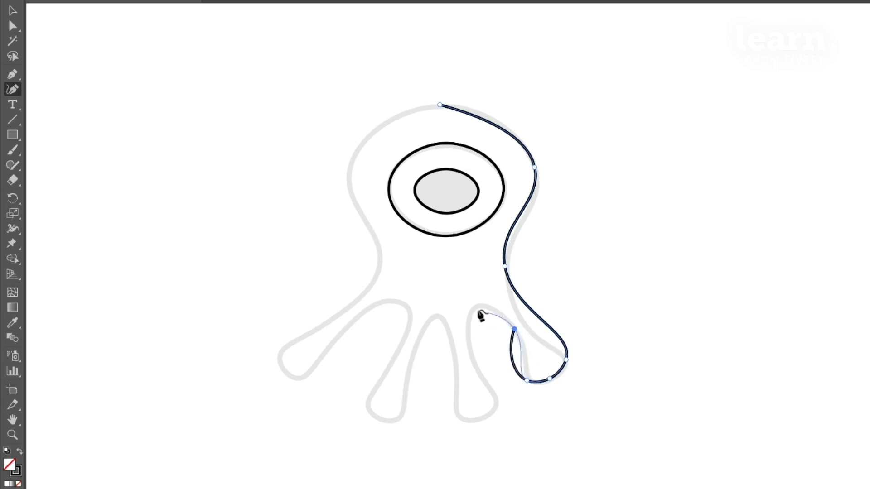
{"action": "left_click", "coordinate": [477, 306]}
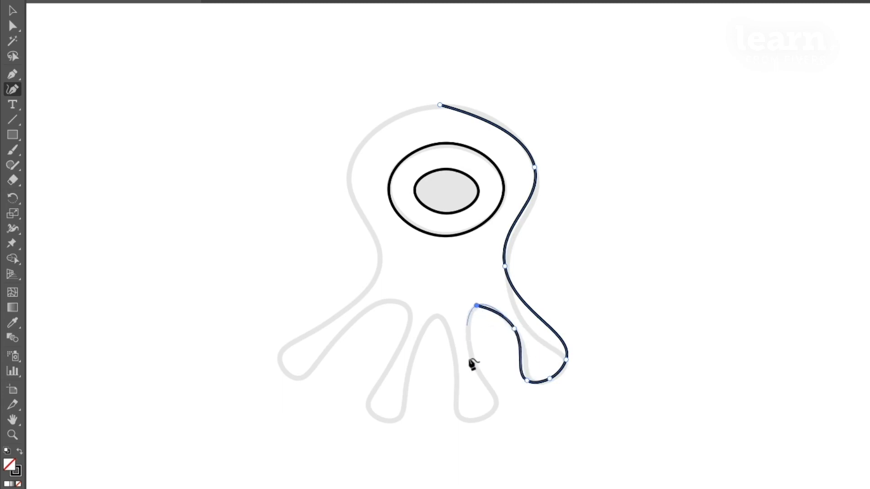
{"action": "left_click", "coordinate": [471, 361]}
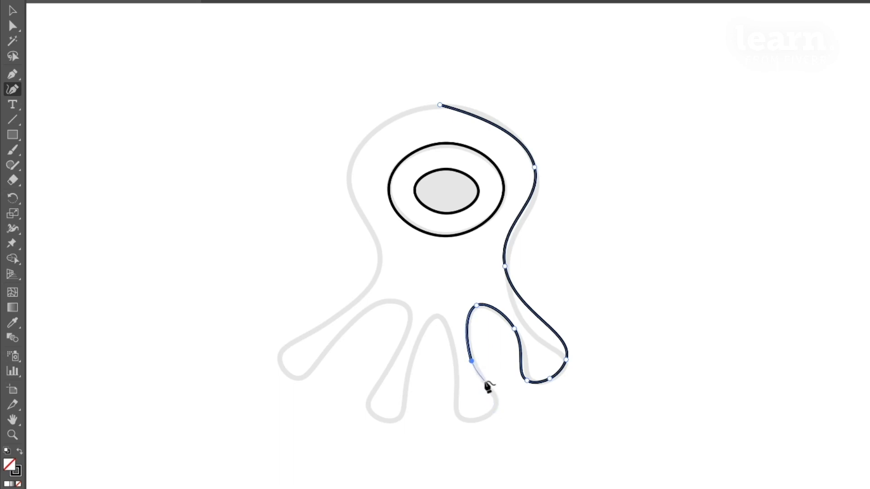
- Continue the body outline around the inner right foot and over the arch between the two middle legs
{"action": "left_click", "coordinate": [496, 402]}
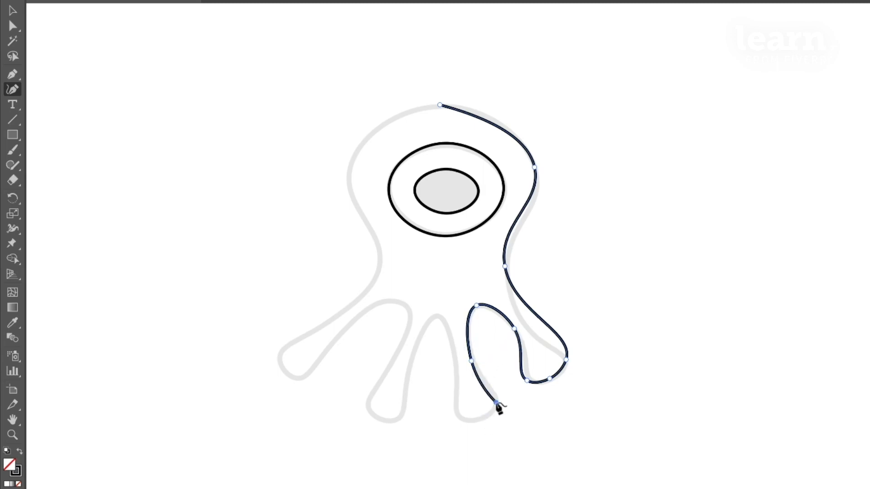
{"action": "left_click", "coordinate": [458, 419]}
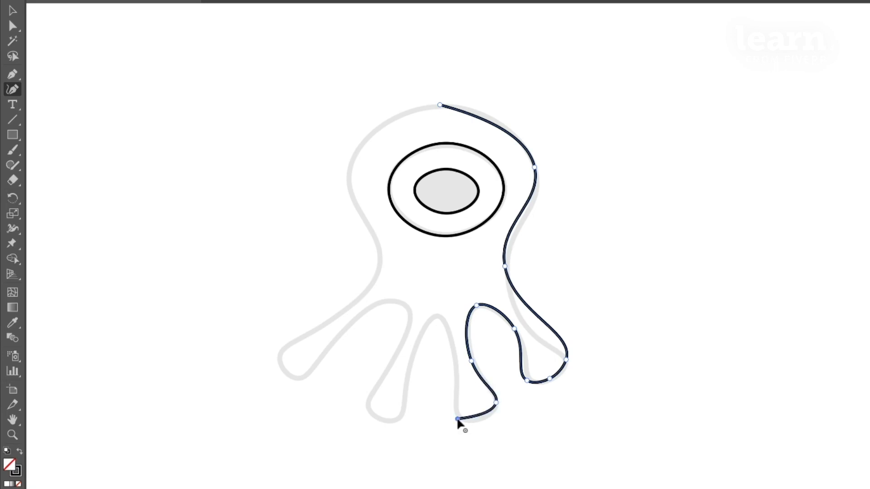
{"action": "left_click", "coordinate": [454, 358]}
{"action": "left_click", "coordinate": [437, 316]}
{"action": "left_click", "coordinate": [408, 362]}
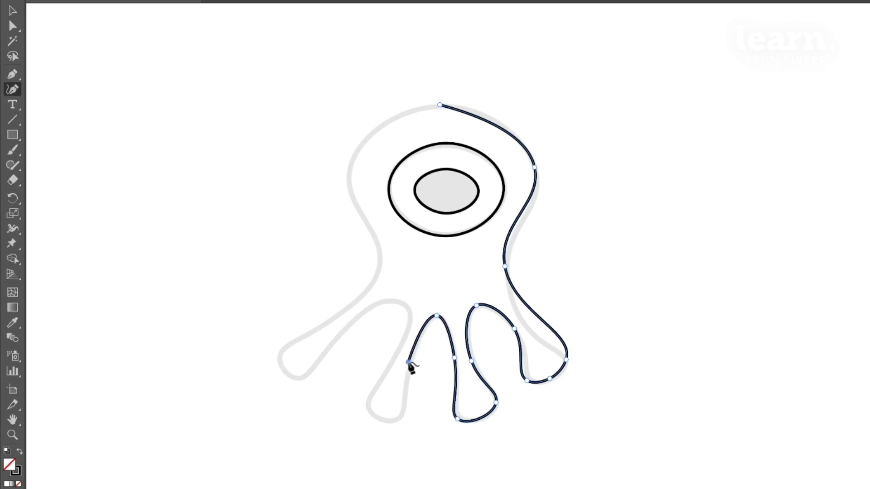
- Continue the body outline around the inner left foot and up to the top of the left arch
{"action": "left_click", "coordinate": [401, 412]}
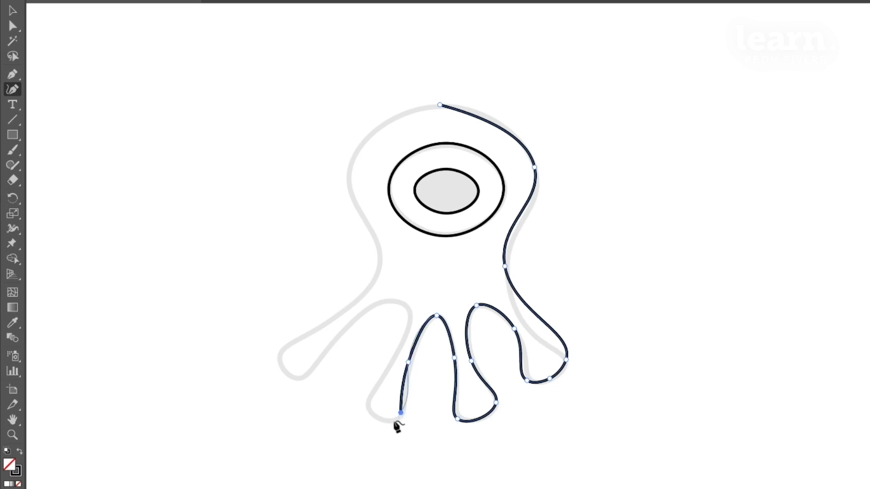
{"action": "left_click", "coordinate": [368, 403]}
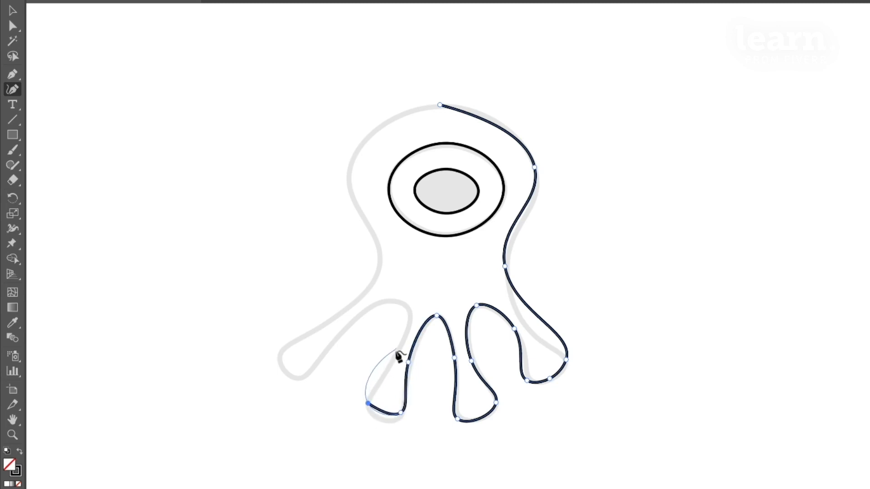
{"action": "left_click", "coordinate": [395, 353]}
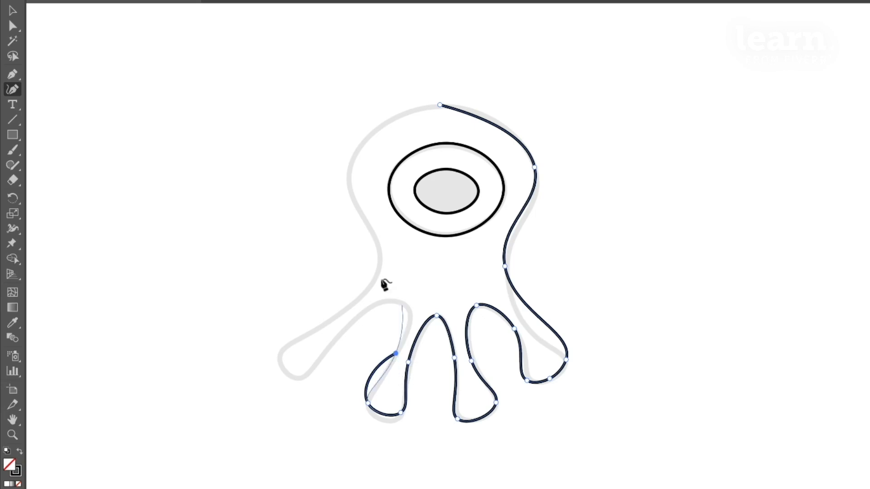
{"action": "left_click", "coordinate": [401, 303]}
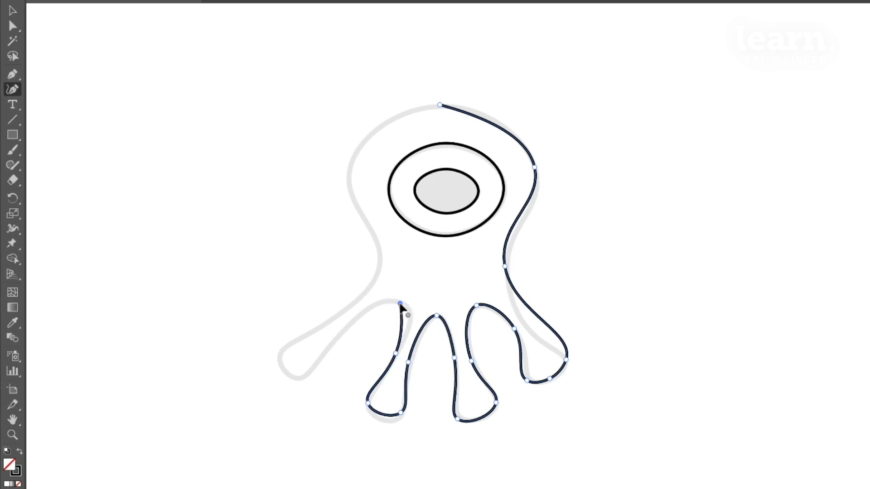
- Continue the body outline along the underside of the outer left leg, around its foot and back up its upper edge
{"action": "left_click", "coordinate": [334, 340]}
{"action": "left_click", "coordinate": [300, 378]}
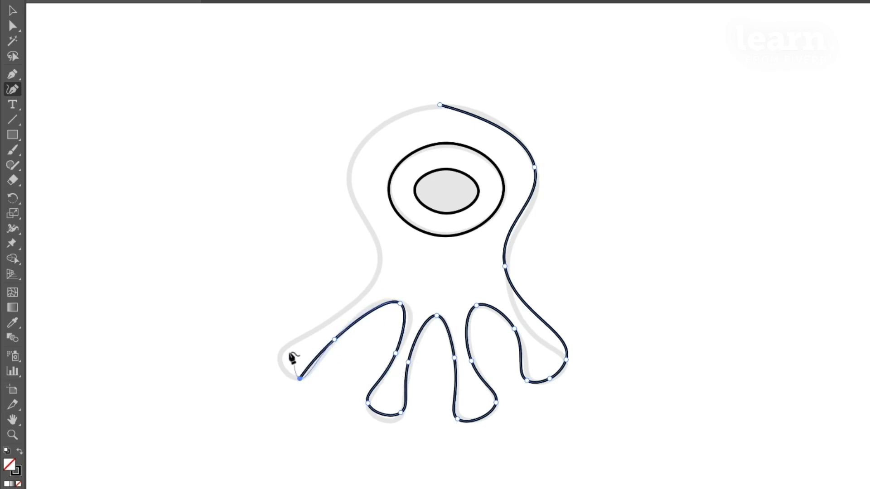
{"action": "left_click", "coordinate": [278, 352]}
{"action": "left_click", "coordinate": [350, 305]}
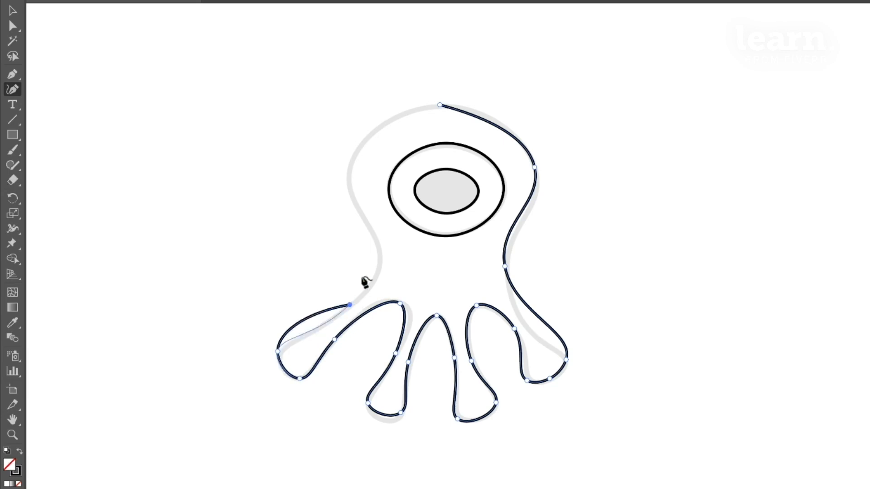
- Trace the left side of the waist and head, and close the body outline at its starting anchor on top
{"action": "left_click", "coordinate": [381, 257]}
{"action": "left_click", "coordinate": [349, 166]}
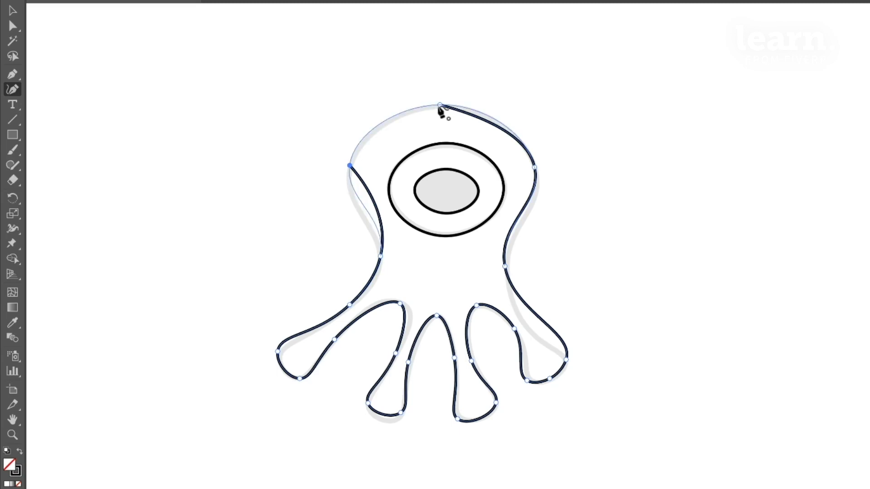
{"action": "left_click", "coordinate": [439, 106]}
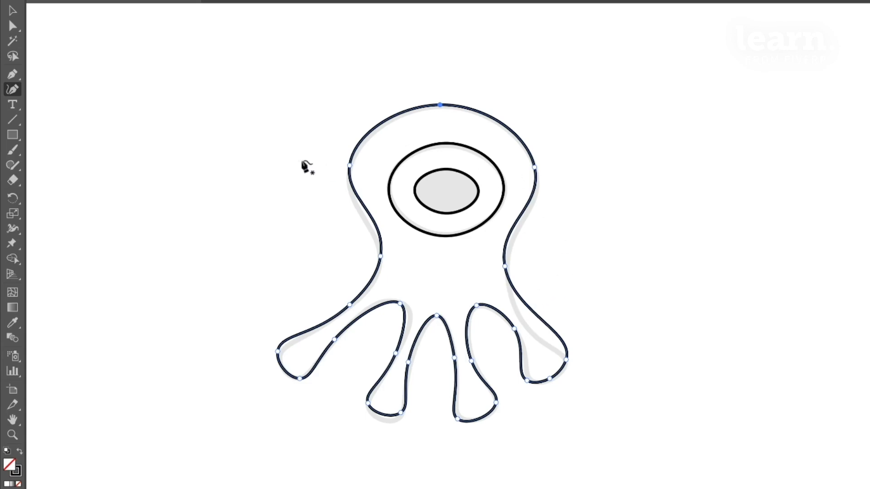
- Try moving the whole body outline with the Selection tool, and undo the move
{"action": "left_click", "coordinate": [13, 13]}
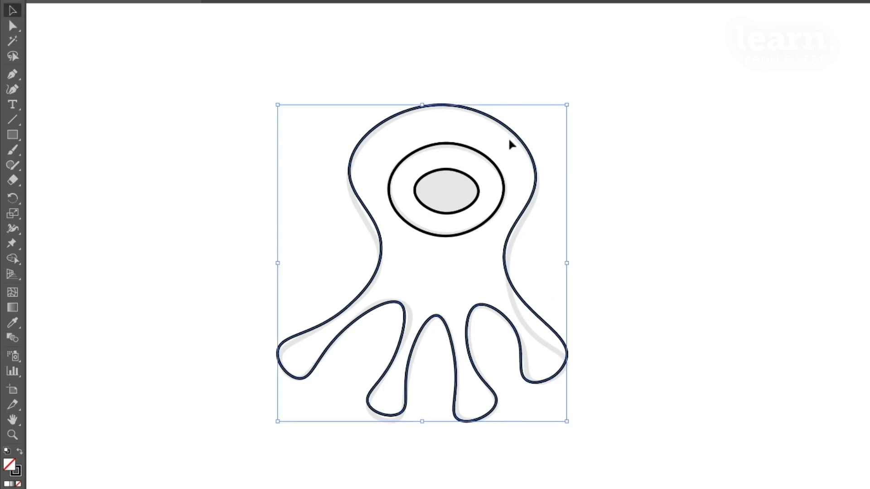
{"action": "left_click_drag", "start_coordinate": [523, 141], "coordinate": [598, 192]}
{"action": "key", "text": "ctrl+z"}
- With the Direct Selection tool, show the direction handles of the outer right leg's tip anchor and the right waist anchor
{"action": "left_click", "coordinate": [13, 26]}
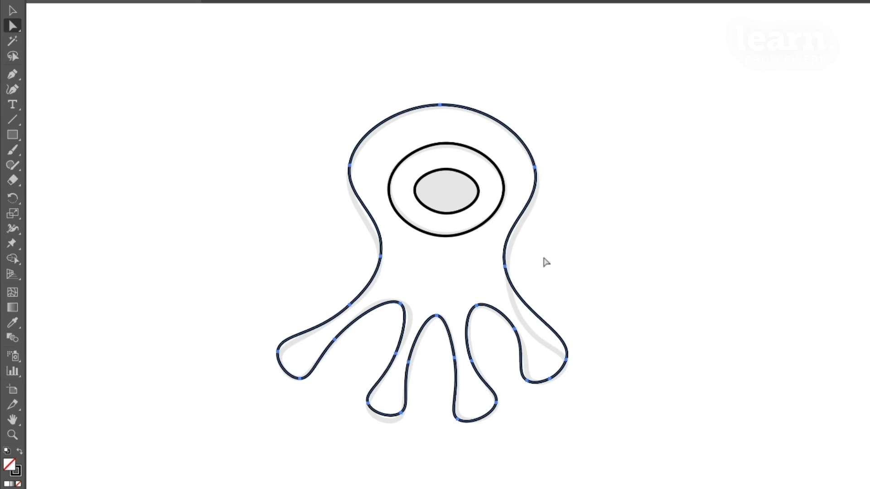
{"action": "left_click", "coordinate": [566, 361]}
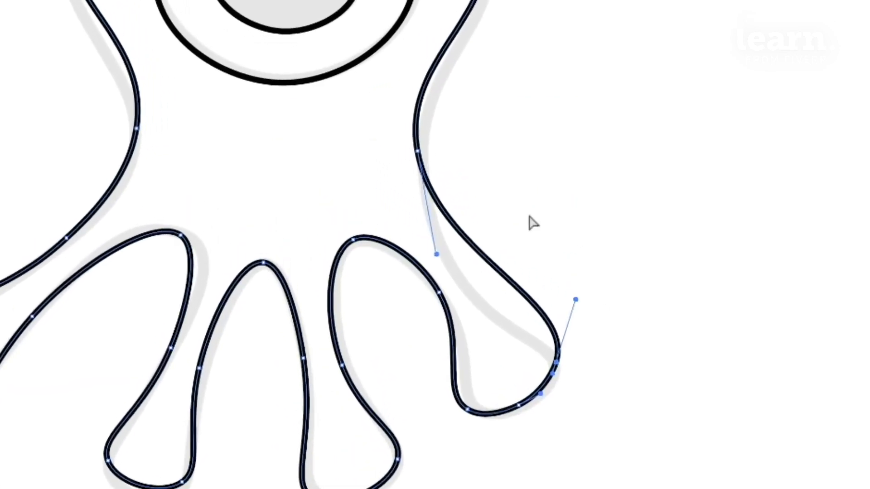
{"action": "left_click", "coordinate": [418, 152]}
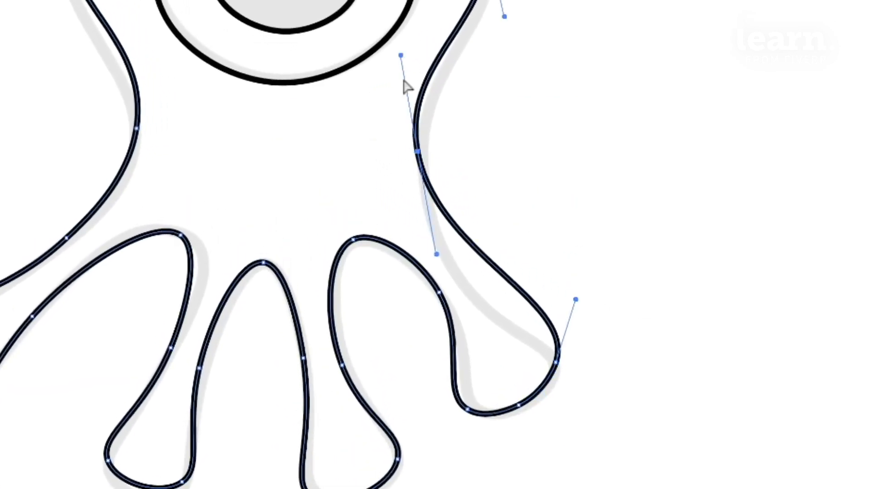
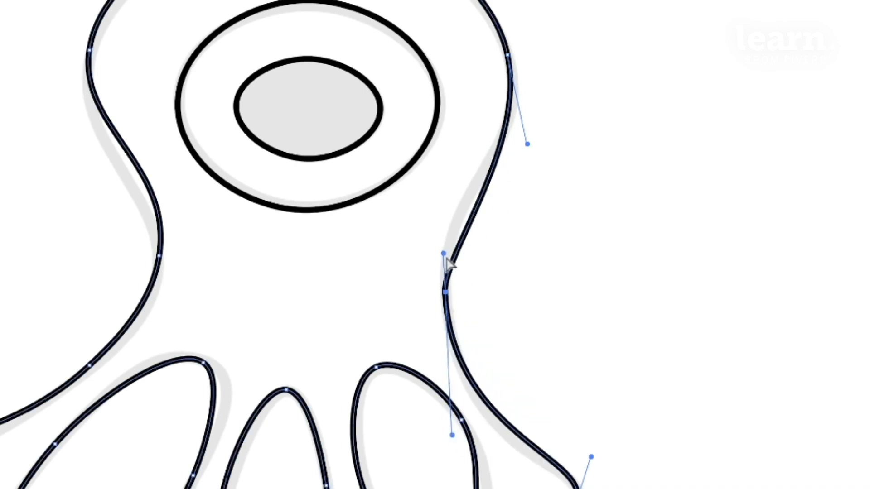
- Reposition the head's right anchor and adjust its lower handle and the right waist anchor's upper handle to fit the template
{"action": "left_click_drag", "start_coordinate": [444, 253], "coordinate": [445, 226]}
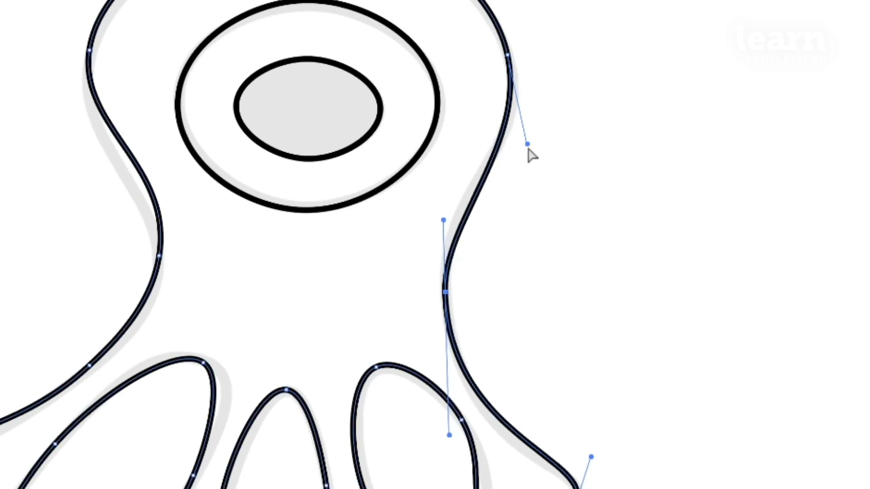
{"action": "left_click_drag", "start_coordinate": [508, 55], "coordinate": [513, 61]}
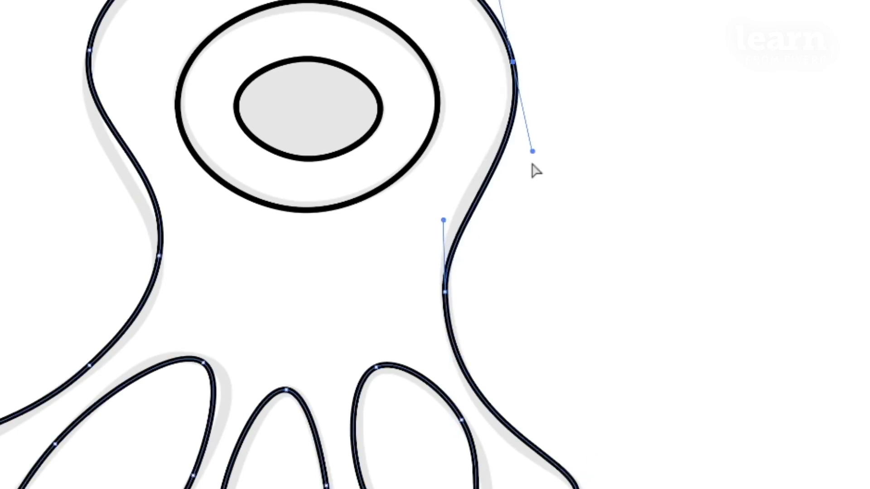
{"action": "left_click_drag", "start_coordinate": [533, 151], "coordinate": [523, 140]}
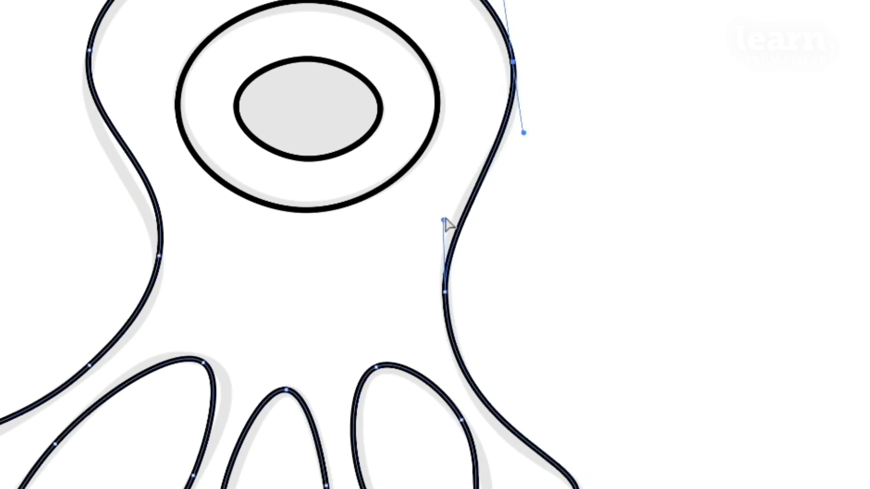
{"action": "left_click_drag", "start_coordinate": [444, 220], "coordinate": [437, 203]}
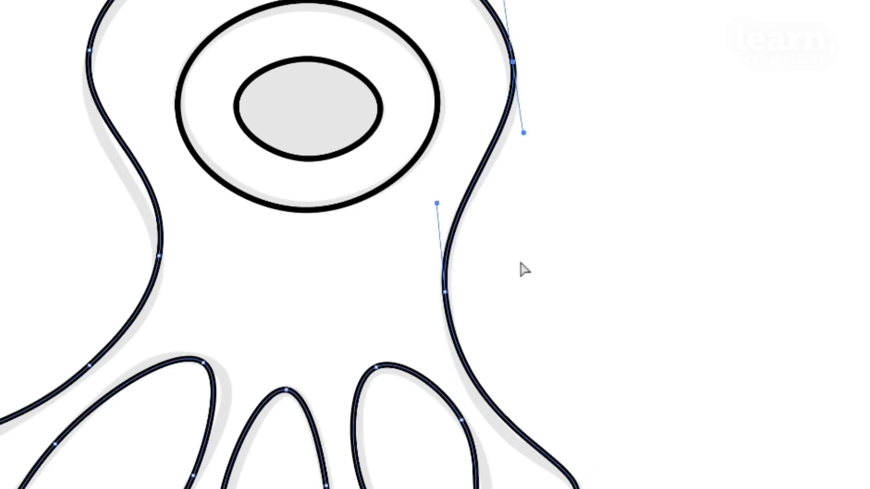
- Adjust the left head anchor's handles, move the left waist anchor slightly lower and refine its handles to fit the template's left side
{"action": "key", "text": "space"}
{"action": "left_click_drag", "start_coordinate": [625, 284], "coordinate": [666, 388]}
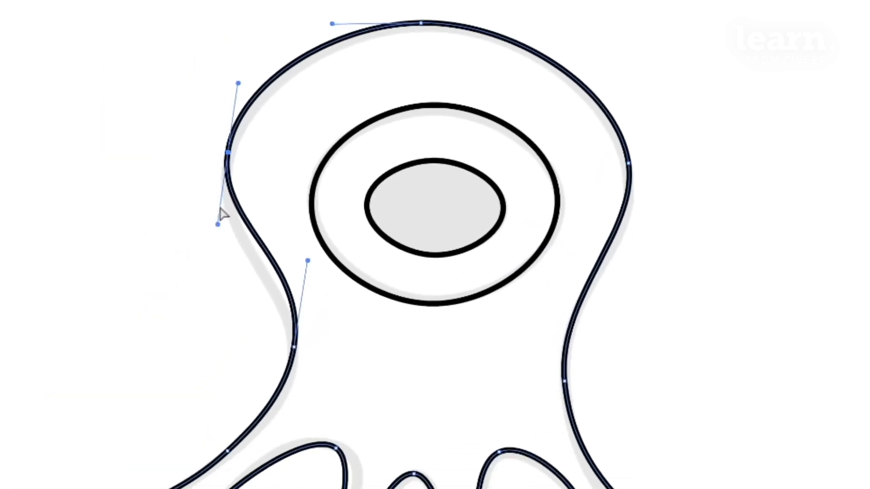
{"action": "left_click_drag", "start_coordinate": [218, 225], "coordinate": [221, 272]}
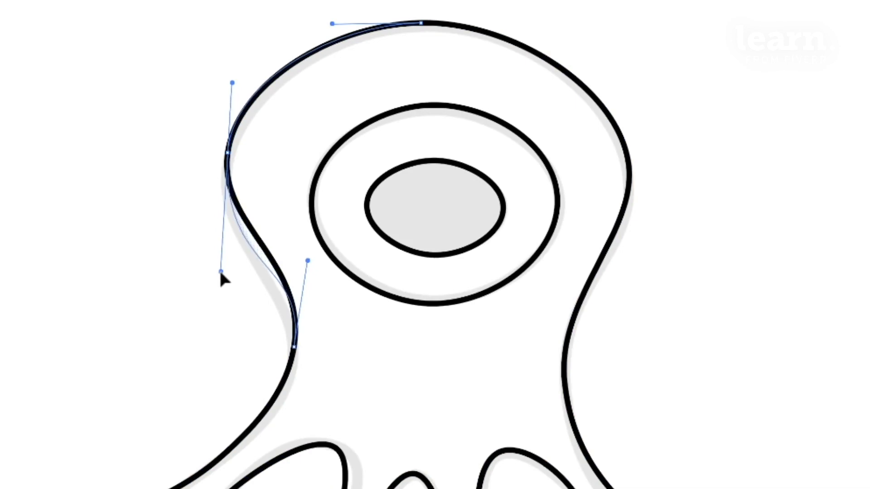
{"action": "left_click_drag", "start_coordinate": [295, 348], "coordinate": [292, 360]}
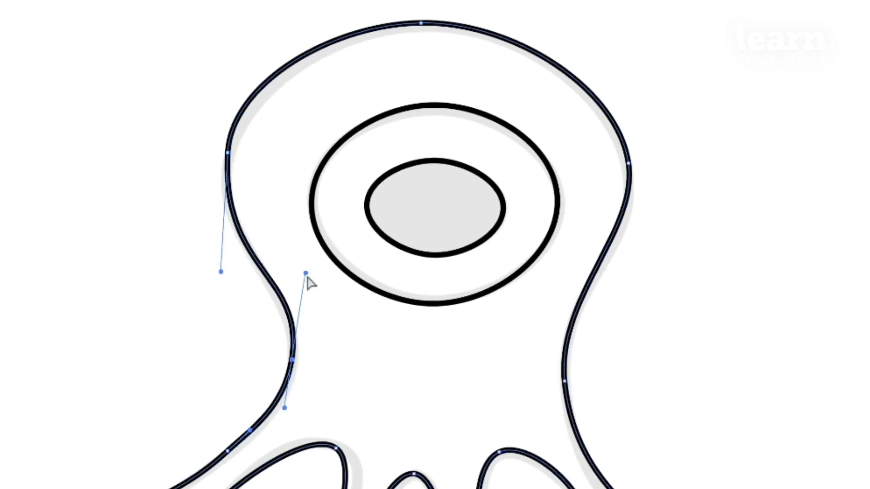
{"action": "left_click_drag", "start_coordinate": [307, 273], "coordinate": [306, 287]}
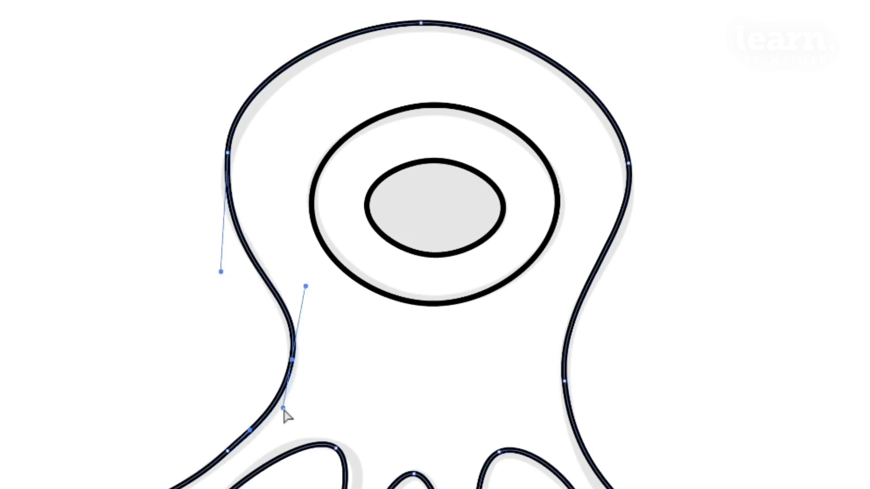
{"action": "left_click_drag", "start_coordinate": [284, 412], "coordinate": [285, 403]}
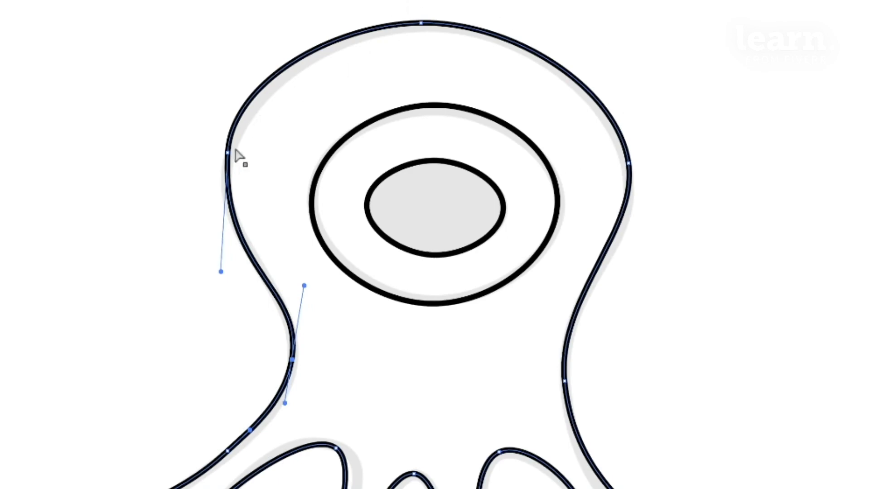
{"action": "left_click", "coordinate": [228, 153]}
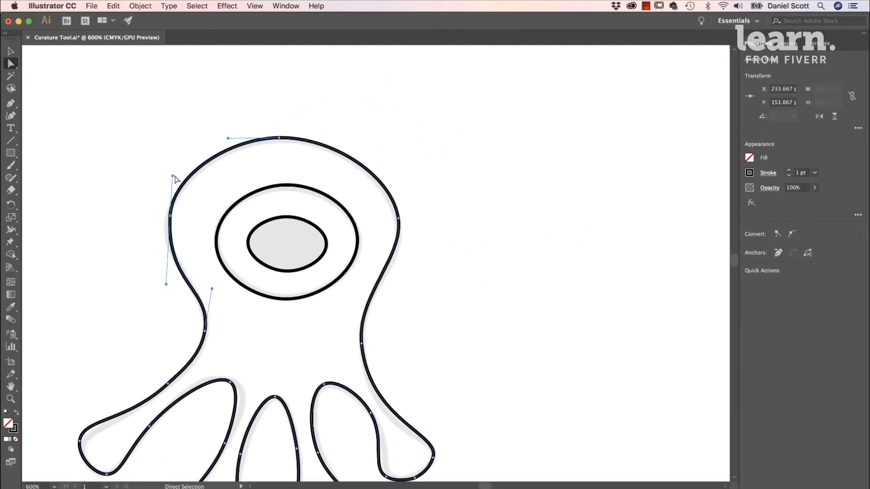
{"action": "left_click_drag", "start_coordinate": [172, 176], "coordinate": [175, 179]}
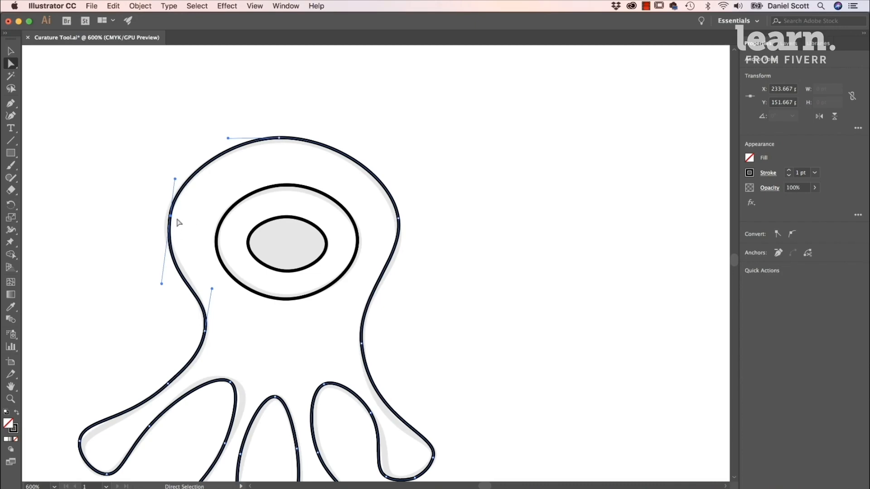
- With the Curvature tool, delete two surplus anchors around the outer right foot and add one on the leg's upper edge, moved onto the template
{"action": "left_click", "coordinate": [11, 117]}
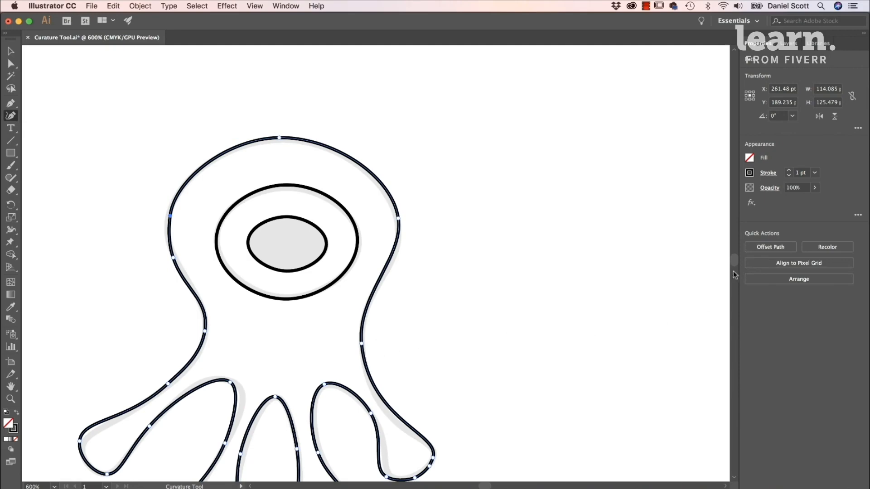
{"action": "scroll", "coordinate": [705, 287], "scroll_direction": "down", "scroll_amount": 3}
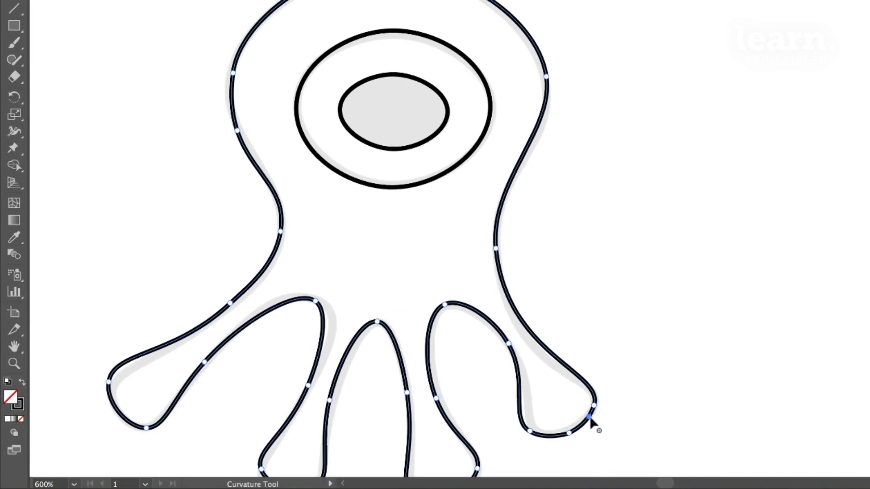
{"action": "key", "text": "Delete"}
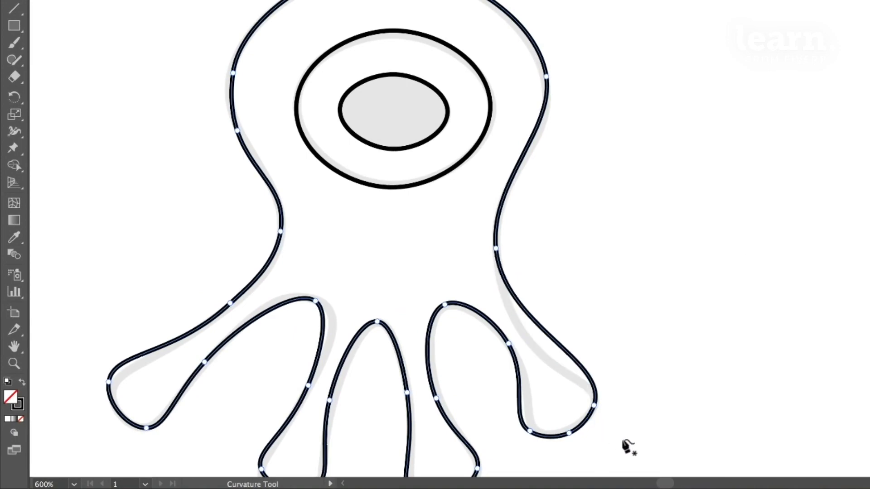
{"action": "left_click", "coordinate": [569, 433]}
{"action": "key", "text": "Delete"}
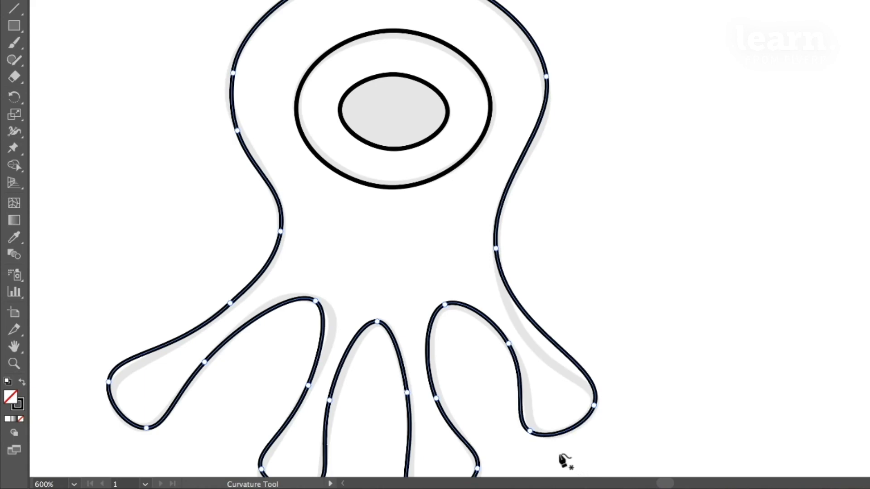
{"action": "left_click", "coordinate": [548, 338]}
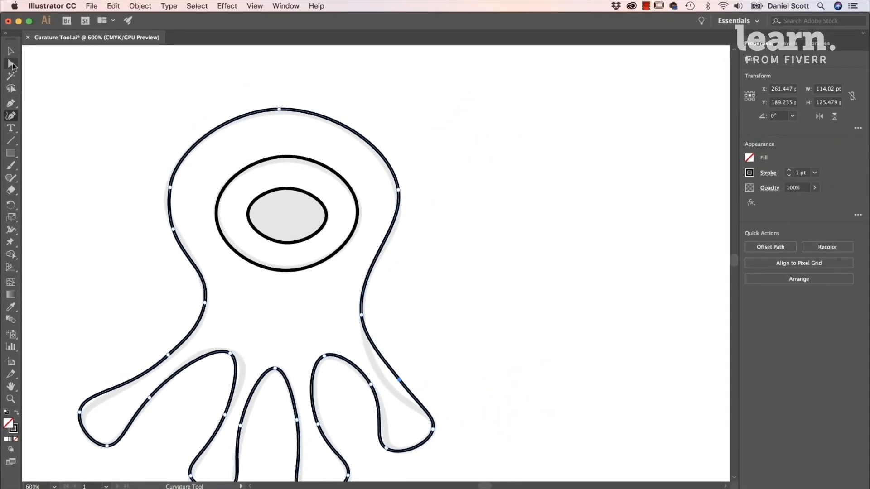
{"action": "left_click_drag", "start_coordinate": [399, 380], "coordinate": [392, 388]}
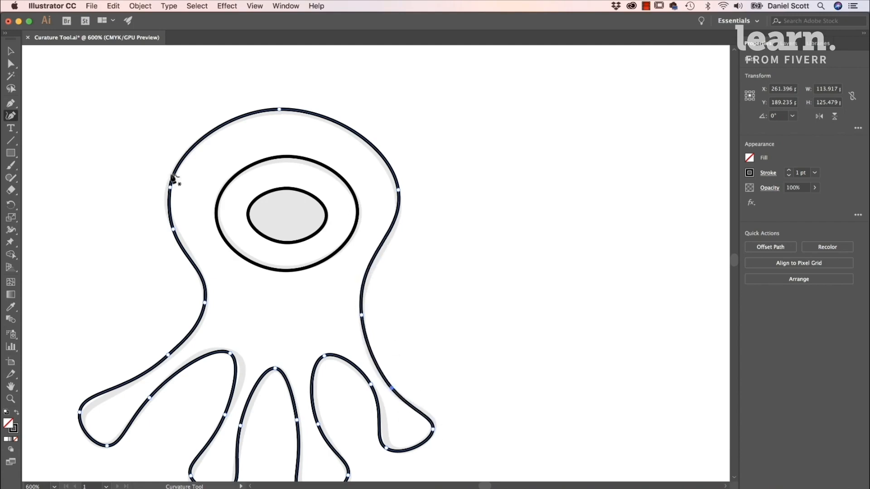
- With the Direct Selection tool, adjust the direction handles between the right head and waist anchors, and deselect the outline
{"action": "left_click", "coordinate": [11, 63]}
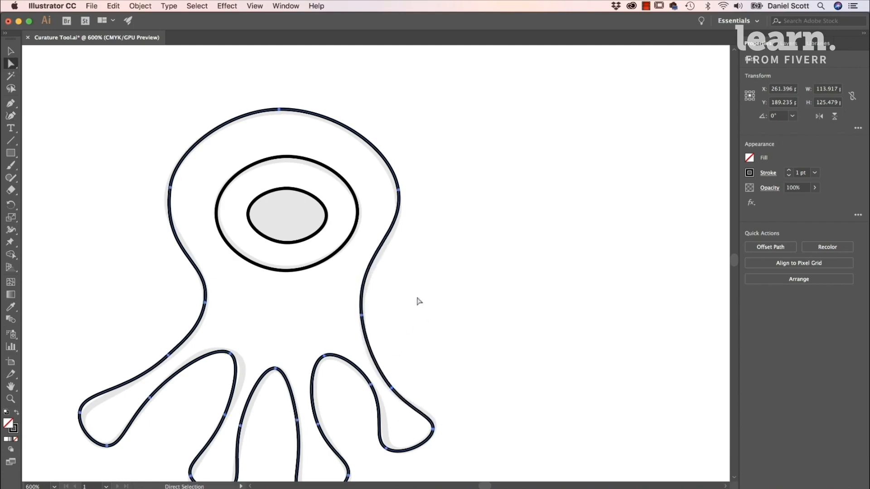
{"action": "left_click", "coordinate": [399, 191]}
{"action": "left_click_drag", "start_coordinate": [405, 236], "coordinate": [408, 246]}
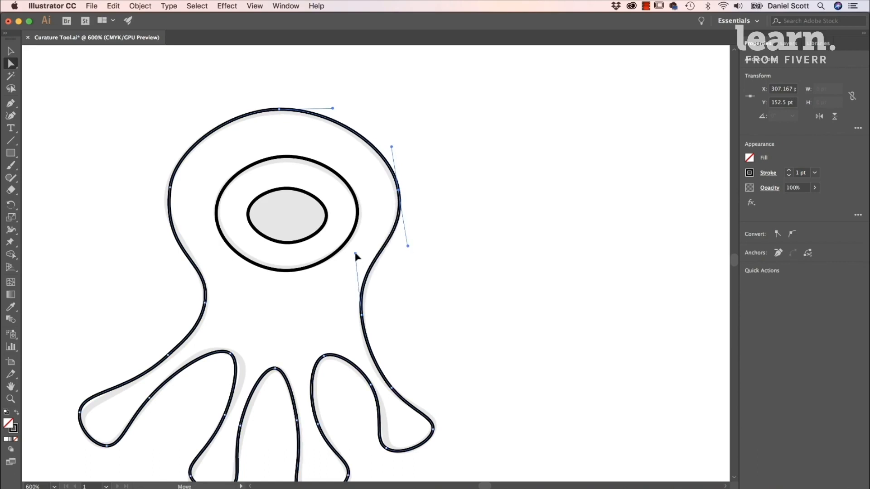
{"action": "left_click_drag", "start_coordinate": [356, 257], "coordinate": [356, 255]}
{"action": "left_click", "coordinate": [462, 287]}
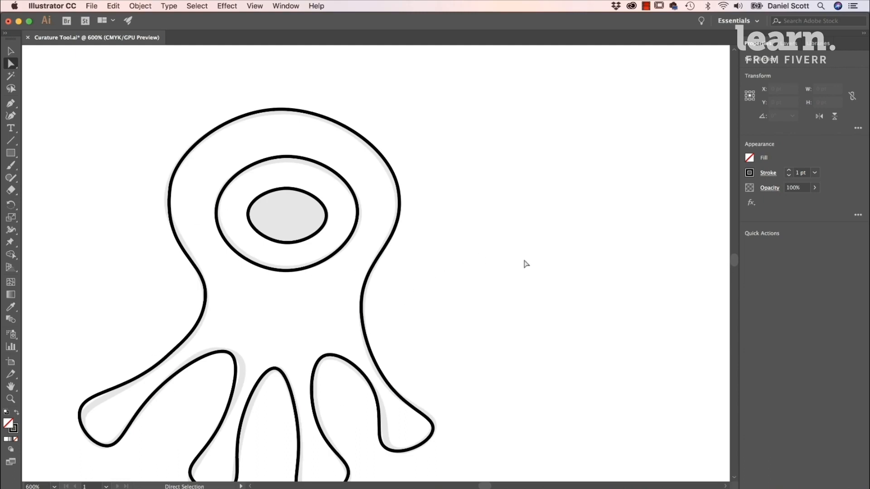
- Try tracing the crown template with smooth Curvature tool anchors, from its left tip around the base and back to the middle peak
{"action": "mouse_move", "coordinate": [624, 255]}
{"action": "left_mouse_down"}
{"action": "mouse_move", "coordinate": [485, 284]}
{"action": "mouse_move", "coordinate": [134, 258]}
{"action": "left_mouse_up"}
{"action": "left_click_drag", "start_coordinate": [517, 286], "coordinate": [267, 289]}
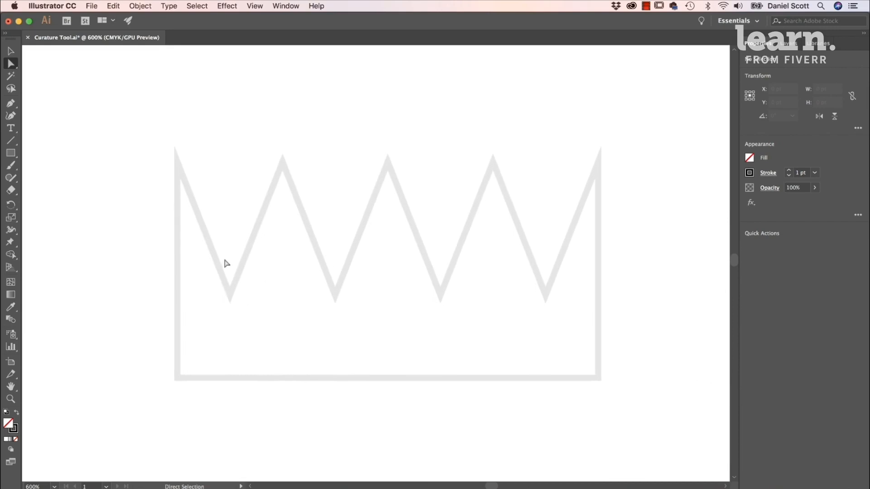
{"action": "left_click", "coordinate": [11, 116]}
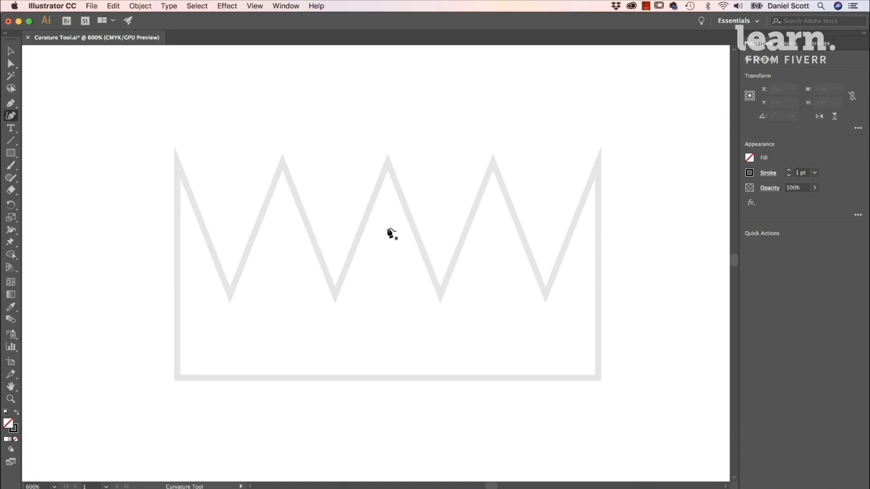
{"action": "left_click", "coordinate": [177, 159]}
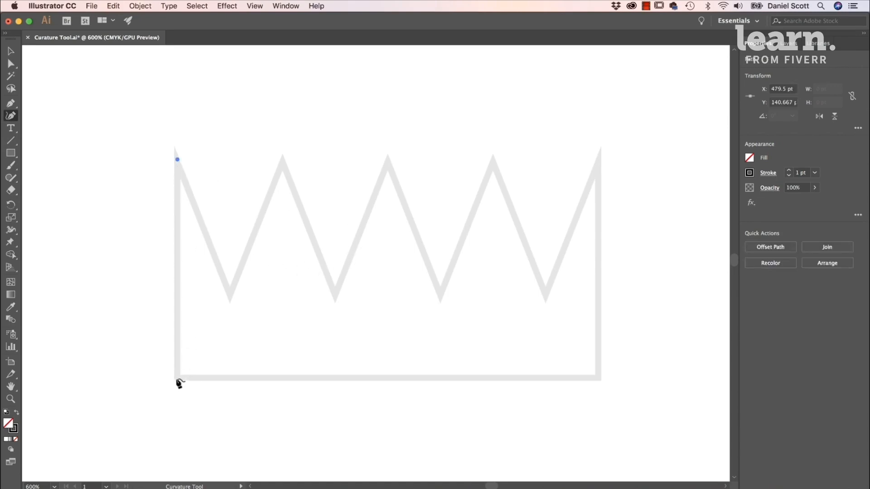
{"action": "left_click", "coordinate": [177, 379]}
{"action": "left_click", "coordinate": [598, 379]}
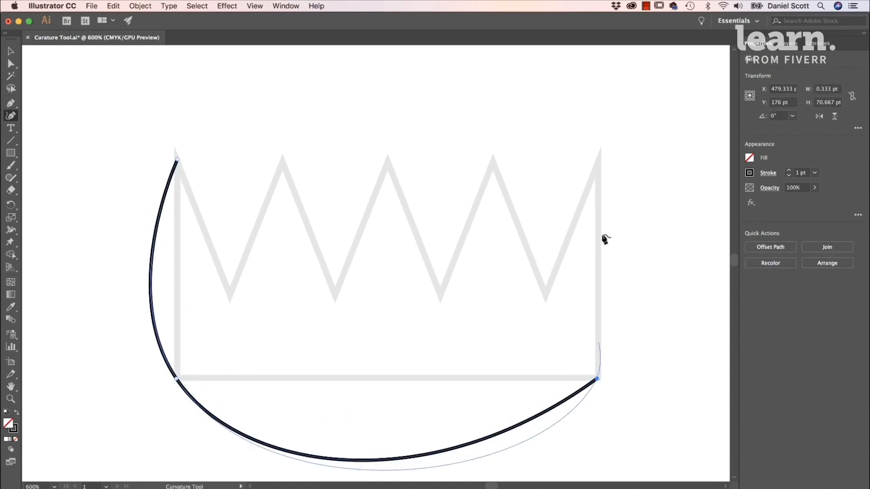
{"action": "left_click", "coordinate": [600, 155]}
{"action": "left_click", "coordinate": [542, 296]}
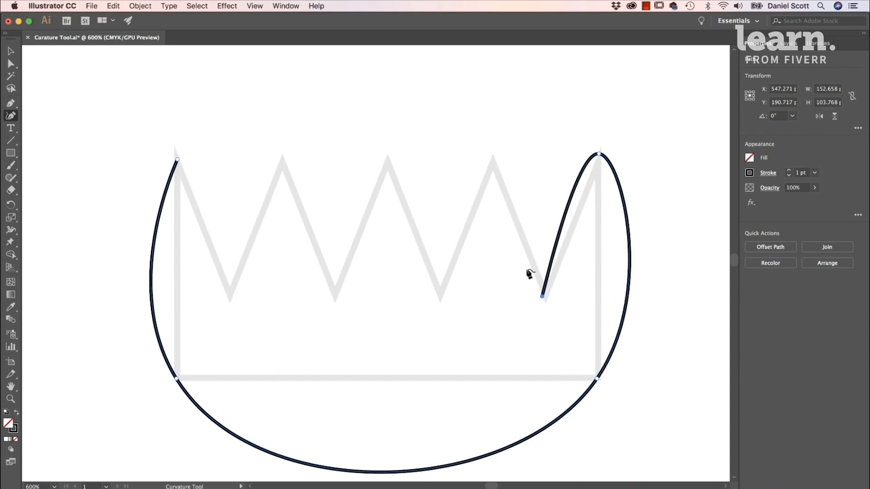
{"action": "left_click", "coordinate": [495, 155]}
{"action": "left_click", "coordinate": [437, 293]}
{"action": "left_click", "coordinate": [386, 160]}
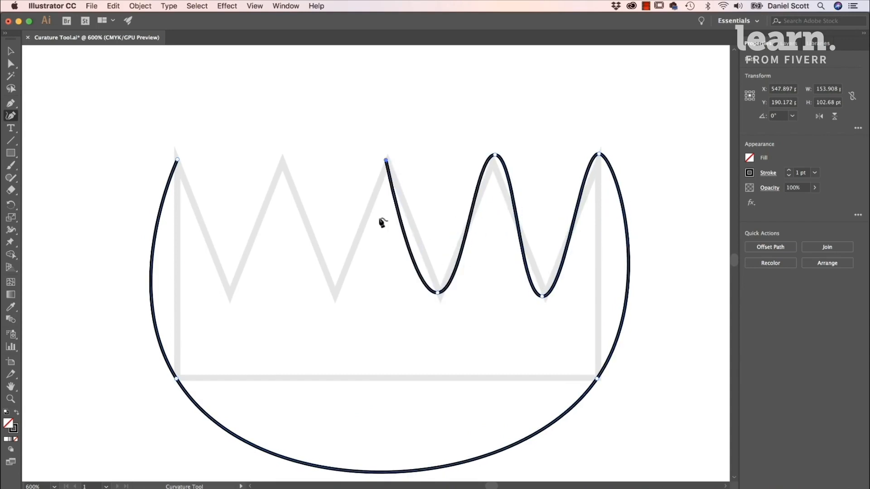
- Undo the entire curved trace of the crown
{"action": "key", "text": "super+z"}
{"action": "key", "text": "super+z"}
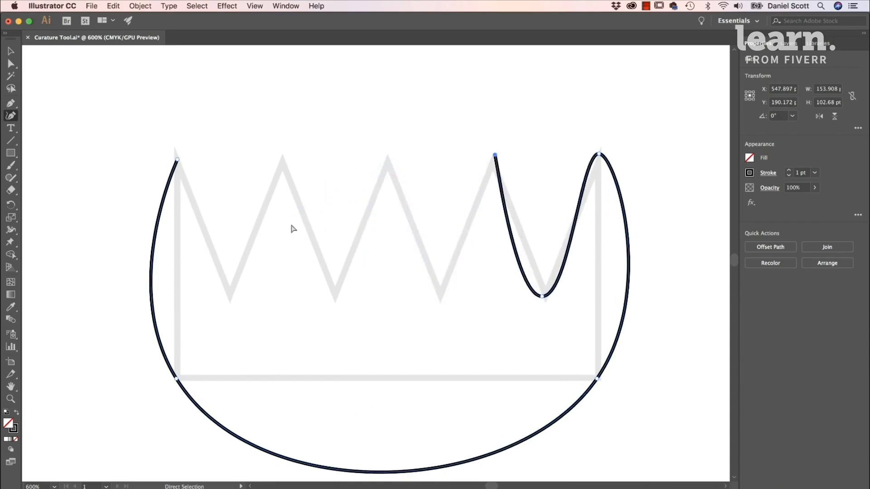
{"action": "key", "text": "super+z"}
{"action": "key", "text": "super+z"}
{"action": "key", "text": "super+z"}
{"action": "key", "text": "super+z"}
{"action": "key", "text": "super+z"}
{"action": "key", "text": "super+z"}
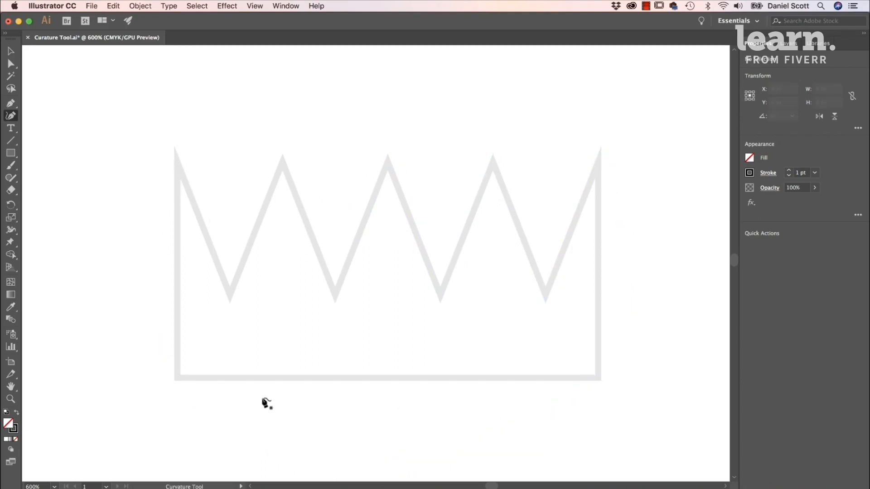
- Trace the crown's left side, base and right side as straight segments with Curvature tool corner anchors, starting at the left tip
{"action": "left_click", "coordinate": [177, 160]}
{"action": "left_click", "coordinate": [179, 377]}
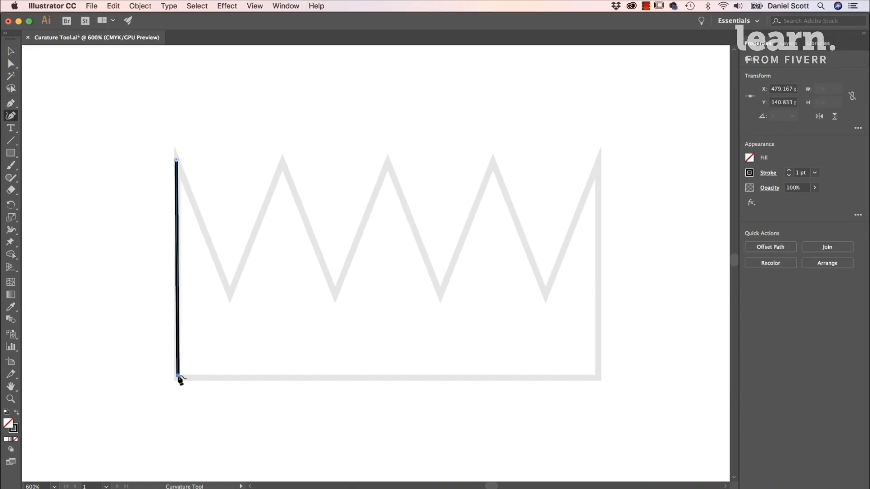
{"action": "left_click", "coordinate": [595, 376]}
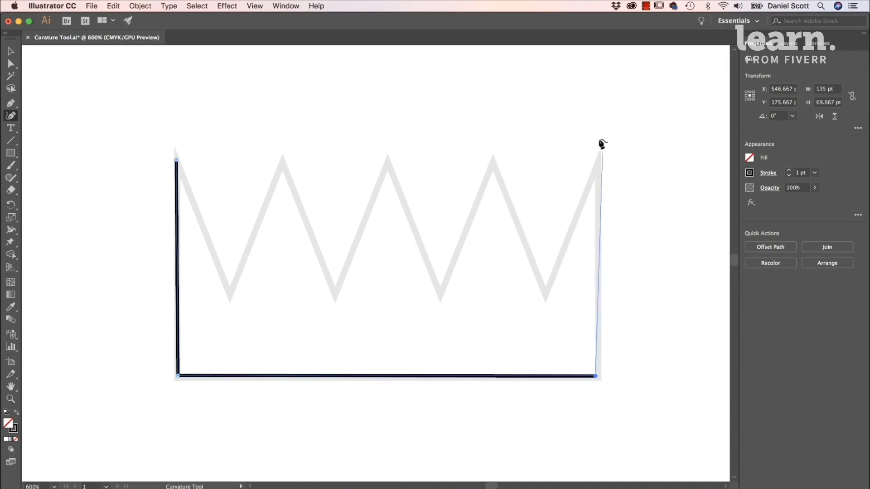
{"action": "left_click", "coordinate": [598, 156]}
- Trace the crown's zigzag from the right tip back to the left tip with straight corner anchors, closing the path
{"action": "left_click", "coordinate": [545, 290]}
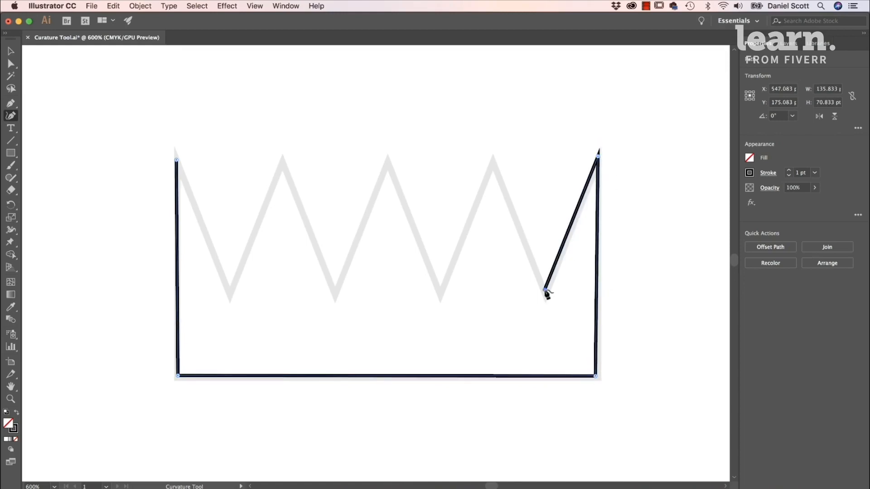
{"action": "left_click", "coordinate": [492, 162]}
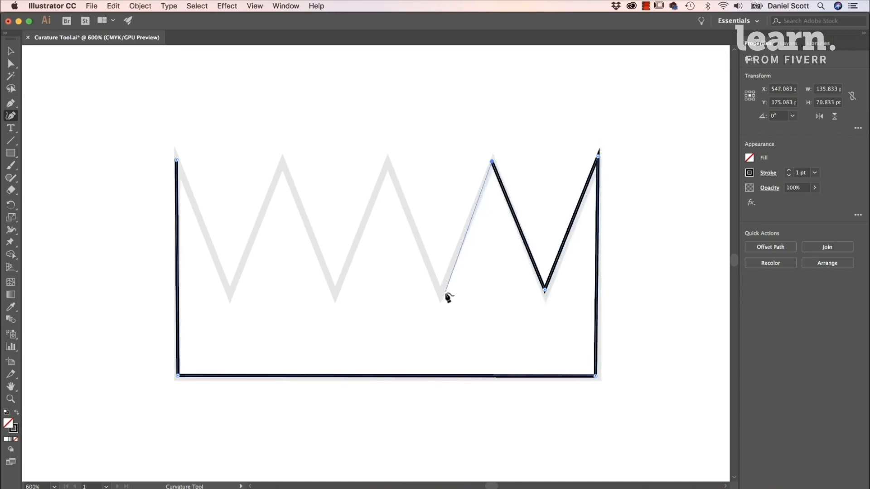
{"action": "left_click", "coordinate": [442, 293]}
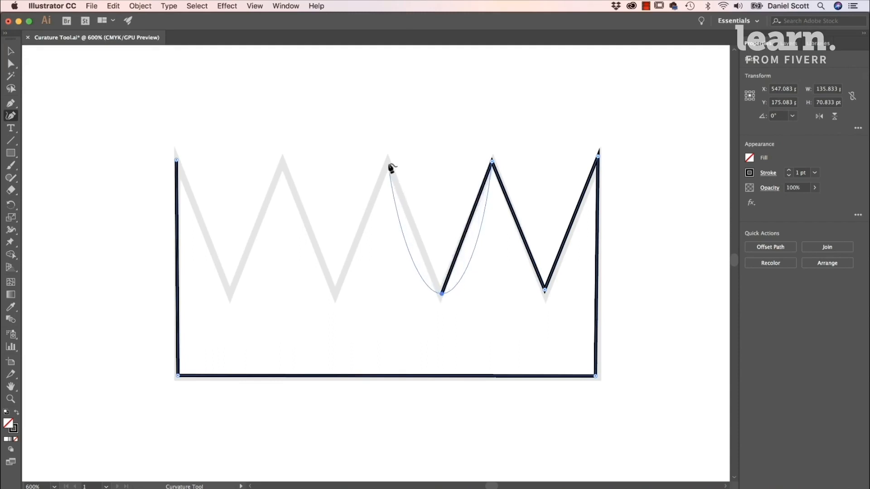
{"action": "key", "text": "Escape"}
{"action": "left_click", "coordinate": [441, 293]}
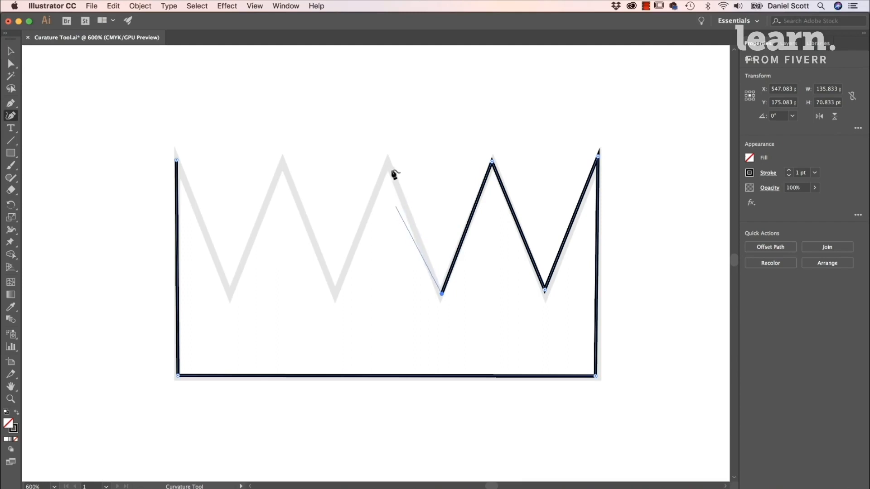
{"action": "left_click", "coordinate": [387, 160]}
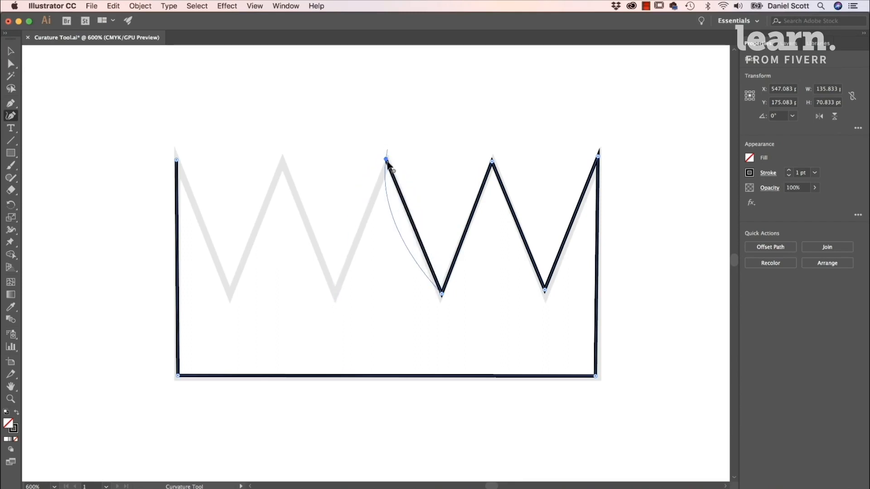
{"action": "left_click", "coordinate": [335, 295]}
{"action": "left_click", "coordinate": [283, 161]}
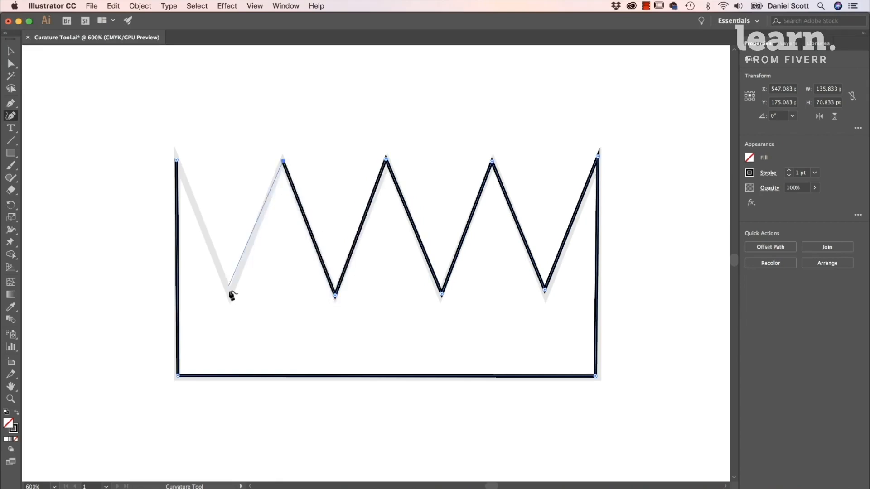
{"action": "left_click", "coordinate": [230, 291]}
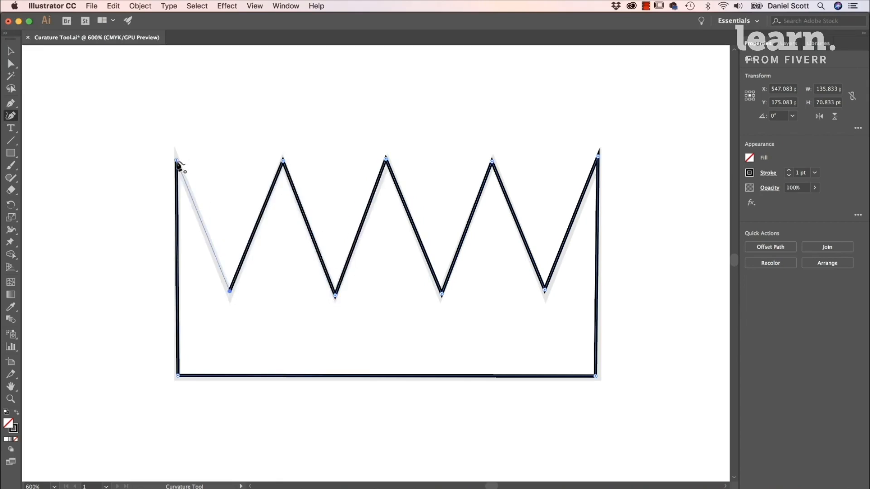
{"action": "left_click", "coordinate": [177, 160]}
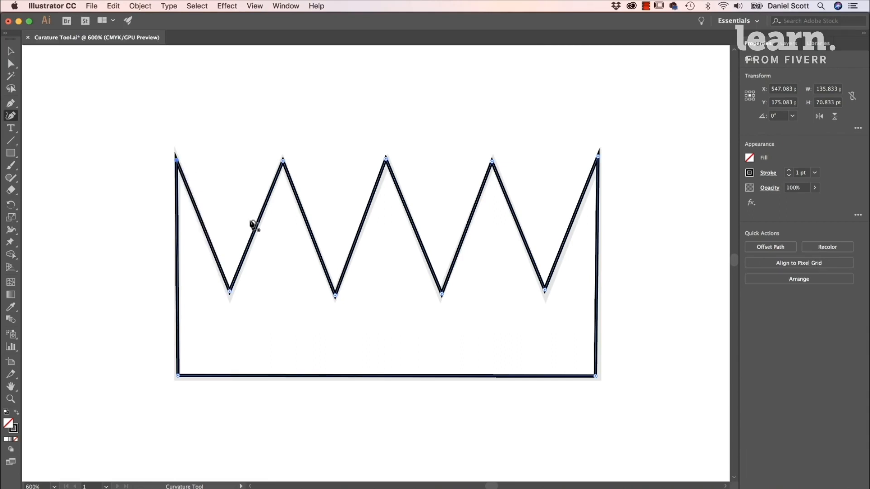
- On the two-eyed ninja template, trace the curved lower right body and straight-edged right arm with Curvature tool anchors, starting at the base's right corner
{"action": "key", "text": "space"}
{"action": "left_click_drag", "start_coordinate": [253, 214], "coordinate": [681, 231]}
{"action": "left_click_drag", "start_coordinate": [405, 275], "coordinate": [606, 260]}
{"action": "left_click_drag", "start_coordinate": [409, 324], "coordinate": [600, 219]}
{"action": "left_click_drag", "start_coordinate": [408, 178], "coordinate": [165, 286]}
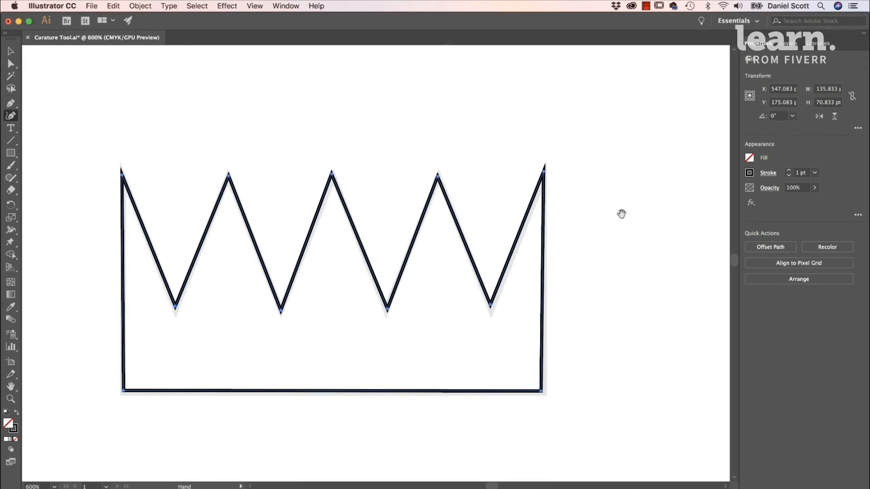
{"action": "left_click_drag", "start_coordinate": [446, 329], "coordinate": [664, 173]}
{"action": "left_click_drag", "start_coordinate": [353, 319], "coordinate": [617, 163]}
{"action": "left_click_drag", "start_coordinate": [258, 403], "coordinate": [495, 192]}
{"action": "left_click_drag", "start_coordinate": [365, 308], "coordinate": [540, 105]}
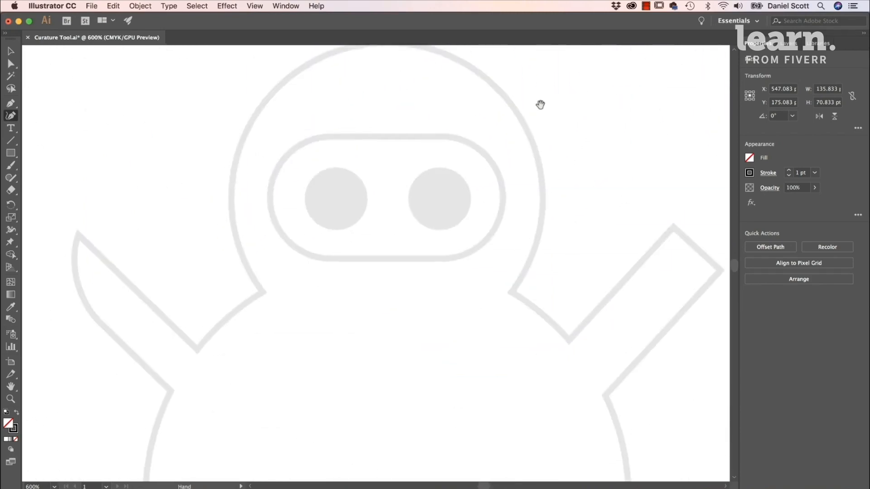
{"action": "left_click_drag", "start_coordinate": [530, 233], "coordinate": [532, 154]}
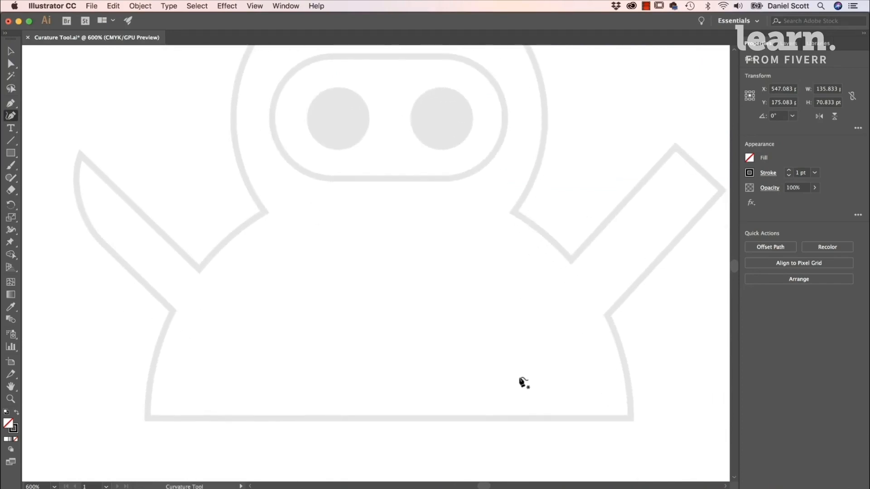
{"action": "left_click_drag", "start_coordinate": [577, 178], "coordinate": [536, 219]}
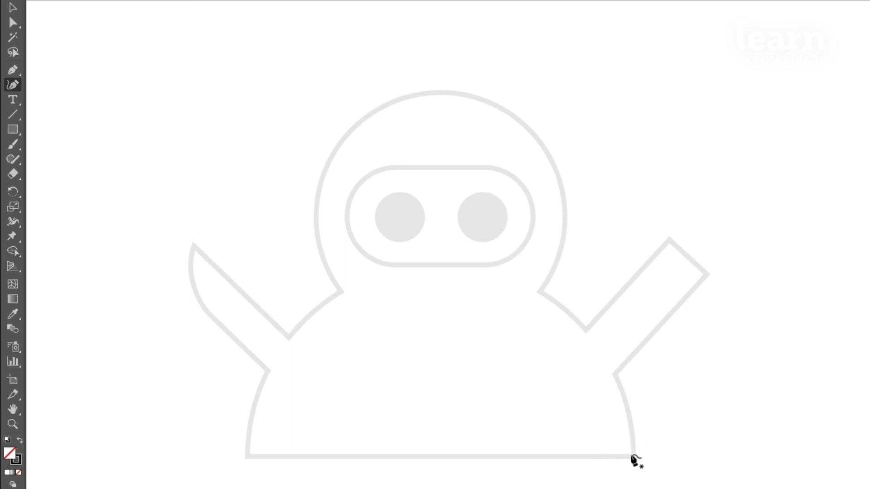
{"action": "left_click", "coordinate": [631, 455]}
{"action": "left_click", "coordinate": [626, 410]}
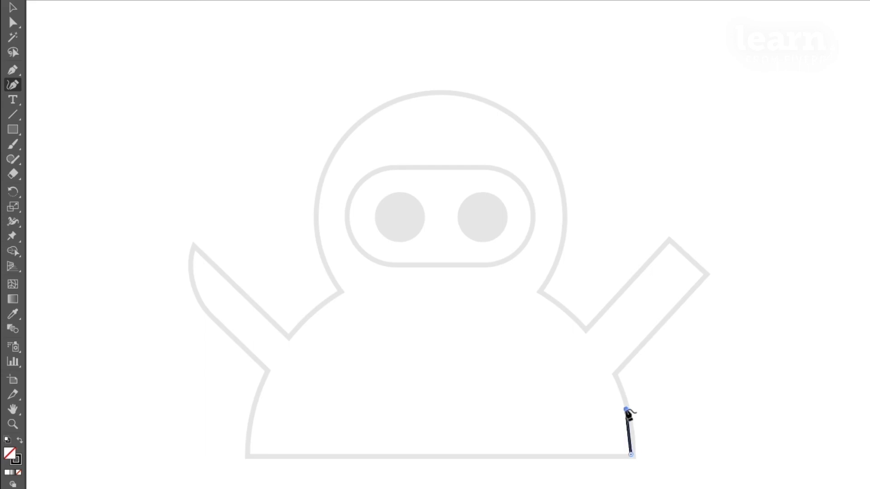
{"action": "double_click", "coordinate": [614, 374]}
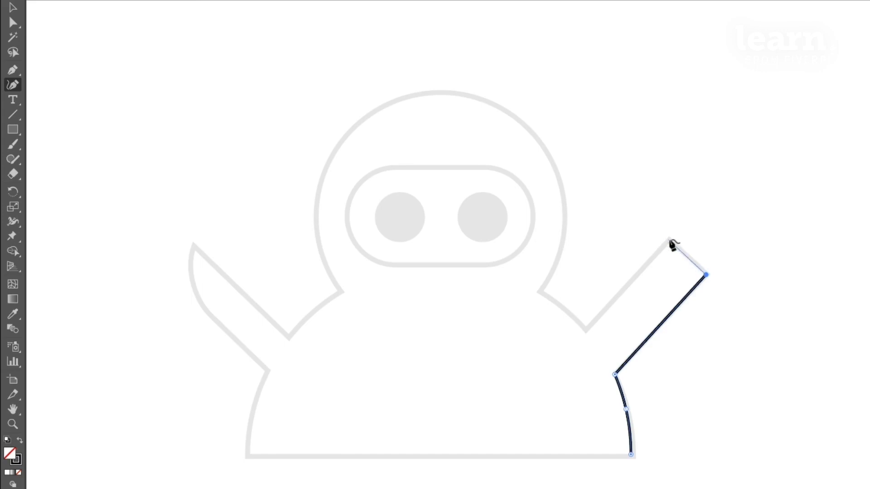
{"action": "double_click", "coordinate": [669, 239]}
{"action": "double_click", "coordinate": [585, 330]}
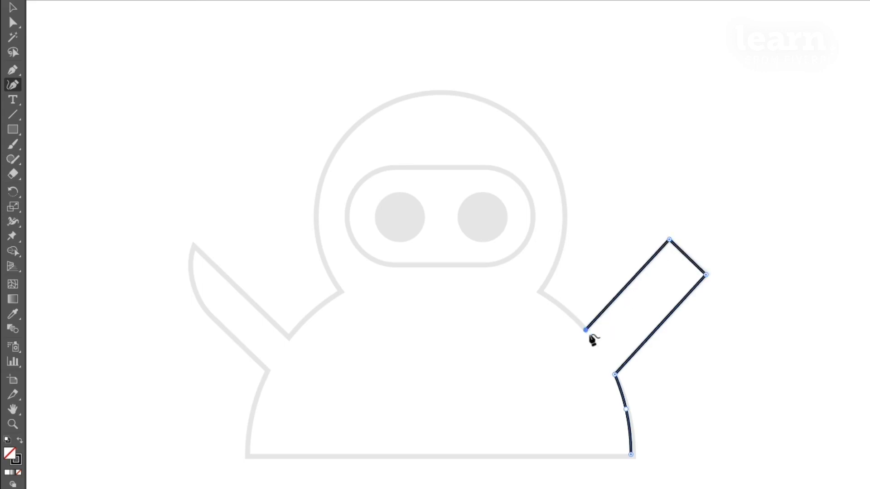
- Continue the ninja outline over the curved right shoulder and around the round head, with corner anchors at both sides of the neck
{"action": "left_click", "coordinate": [562, 307]}
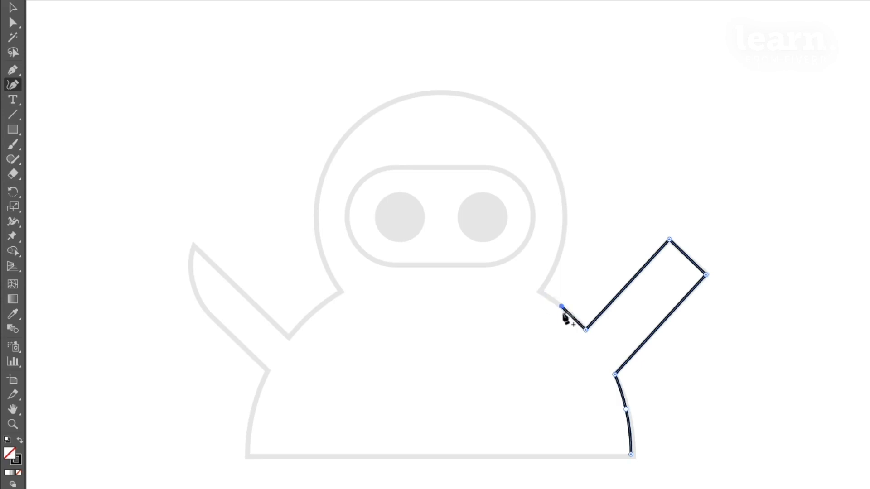
{"action": "left_click", "coordinate": [539, 293]}
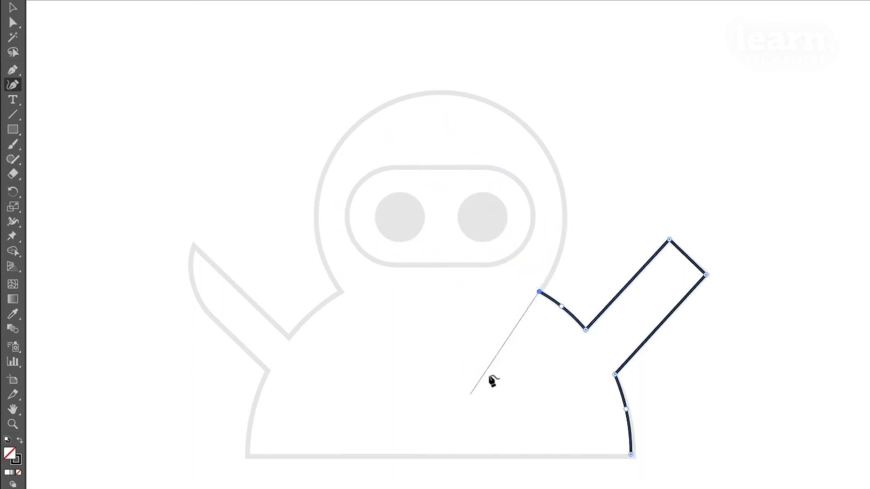
{"action": "left_click", "coordinate": [565, 213]}
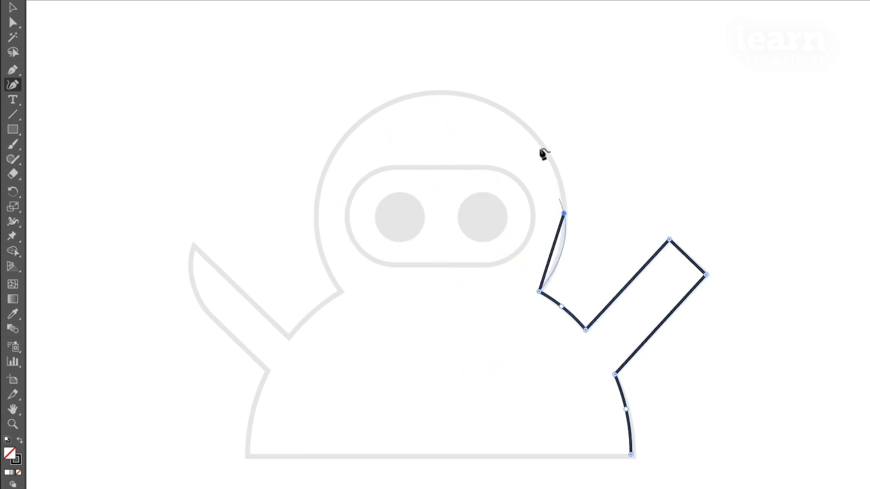
{"action": "left_click", "coordinate": [436, 93]}
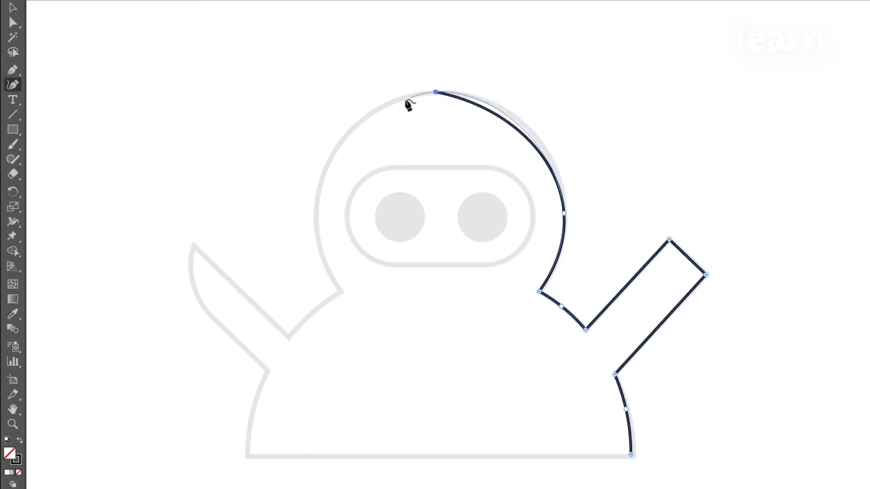
{"action": "left_click", "coordinate": [316, 215]}
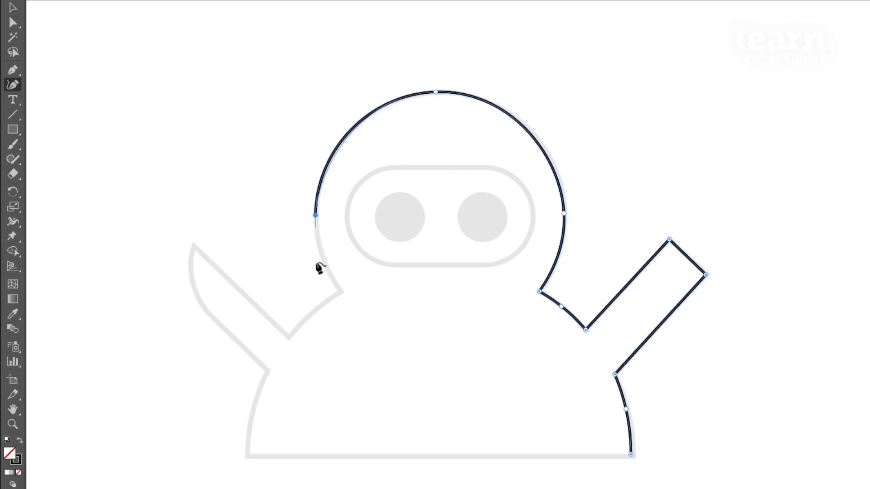
{"action": "left_click", "coordinate": [341, 289]}
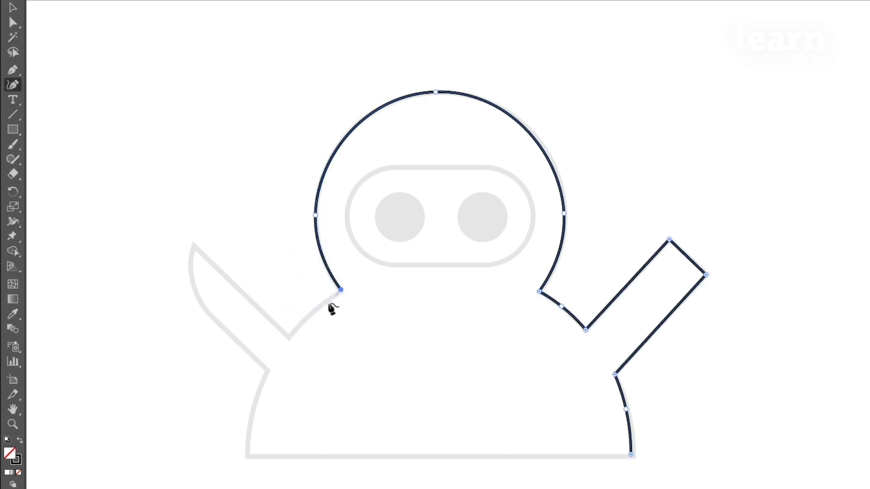
- Continue the outline along the curved left shoulder and around the pointed left arm, ending with a corner anchor at its lower body joint
{"action": "left_click", "coordinate": [312, 308]}
{"action": "left_click", "coordinate": [288, 339]}
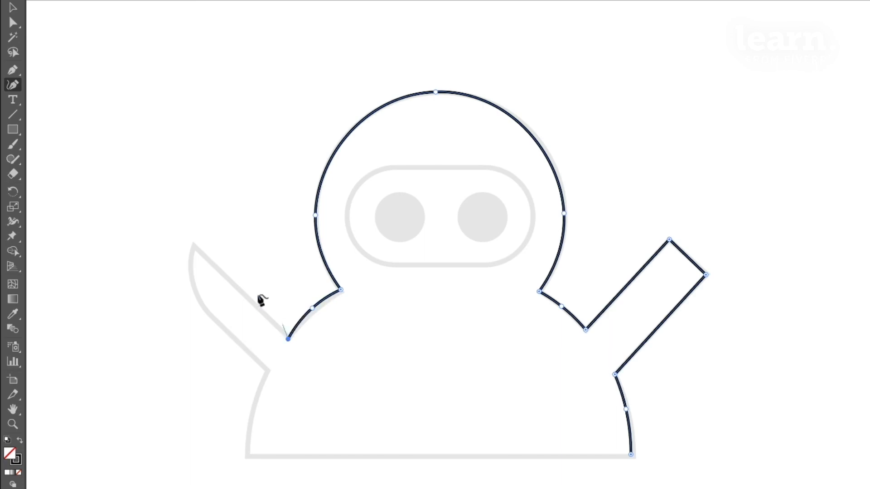
{"action": "left_click", "coordinate": [193, 244]}
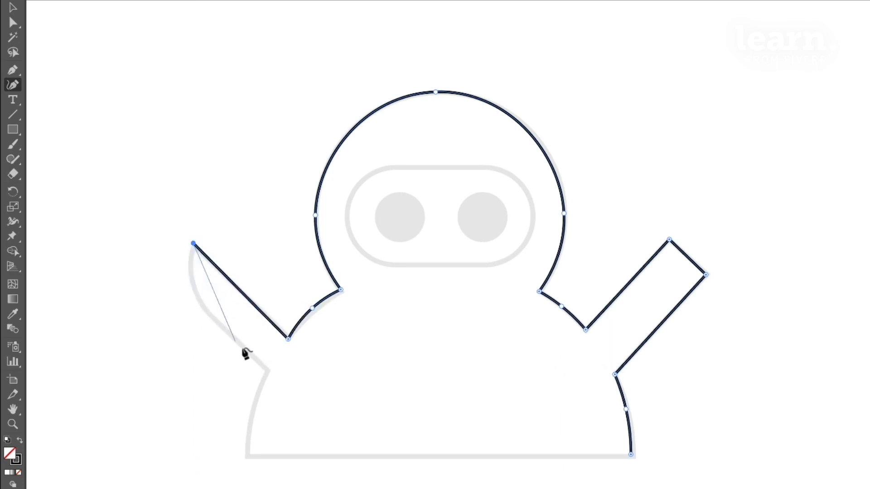
{"action": "left_click", "coordinate": [191, 274]}
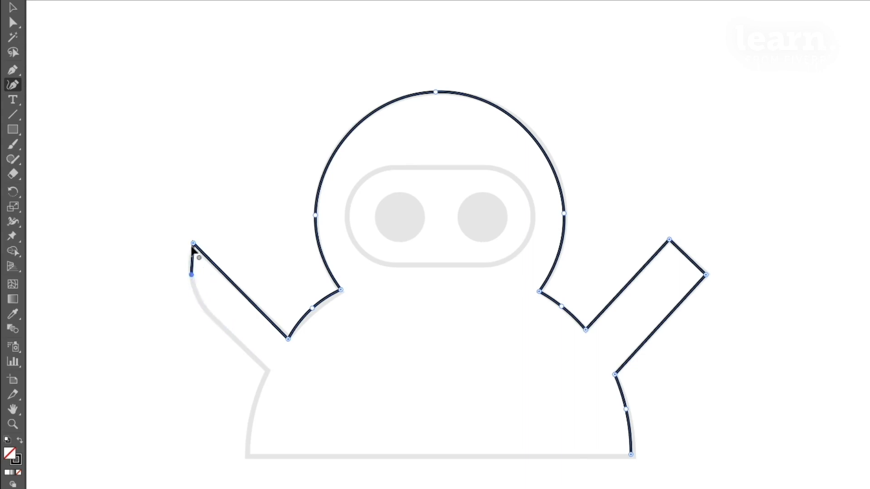
{"action": "left_click", "coordinate": [212, 318]}
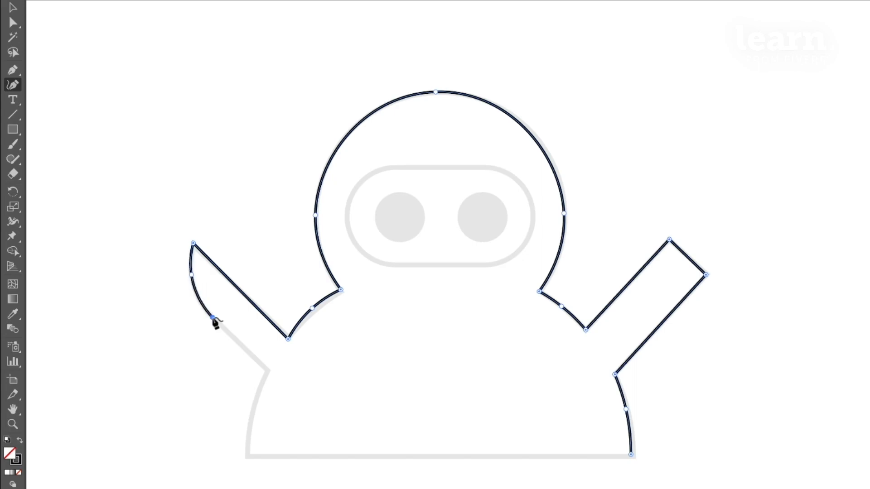
{"action": "left_click", "coordinate": [267, 369]}
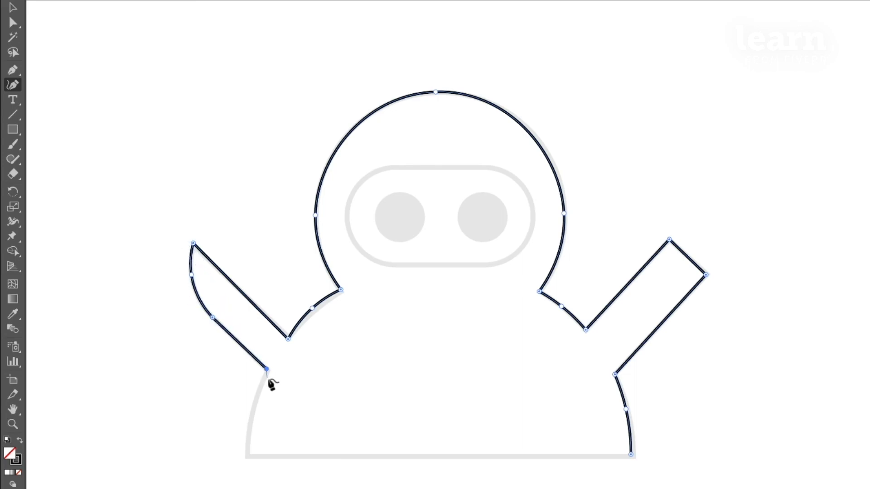
- Trace the curved lower left body and close the ninja outline with a straight base segment
{"action": "left_click", "coordinate": [251, 411]}
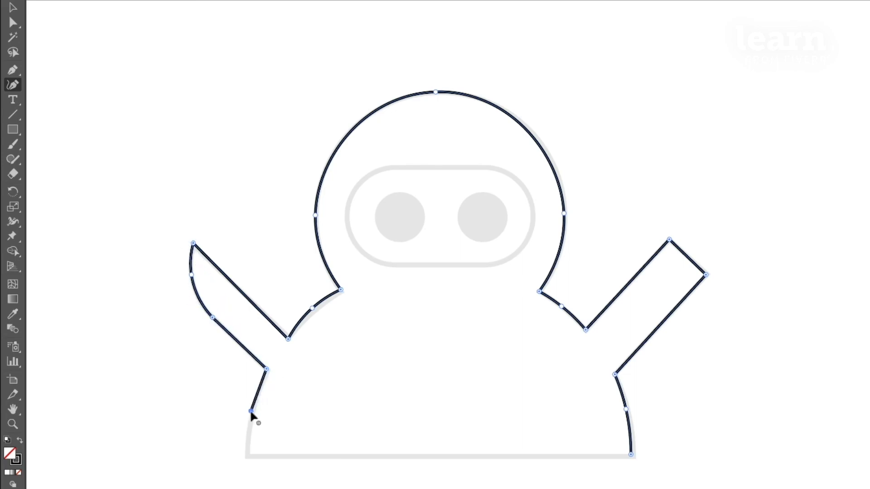
{"action": "left_click", "coordinate": [248, 457]}
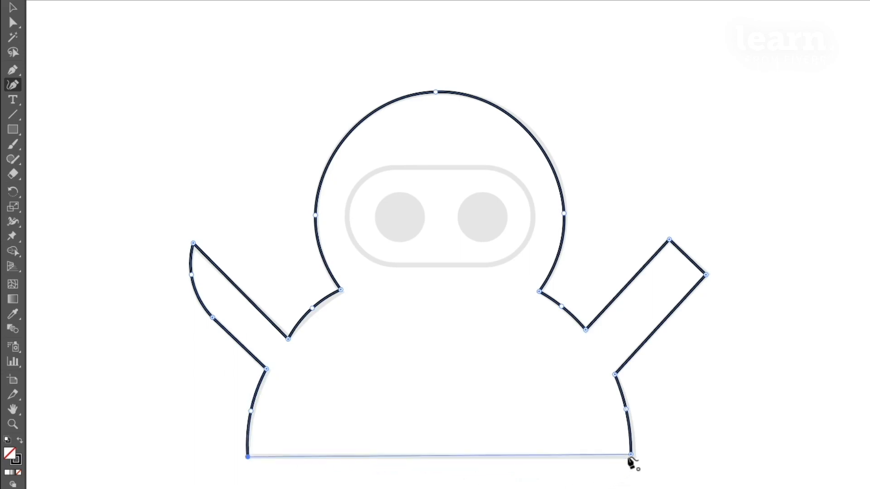
{"action": "left_click", "coordinate": [631, 455]}
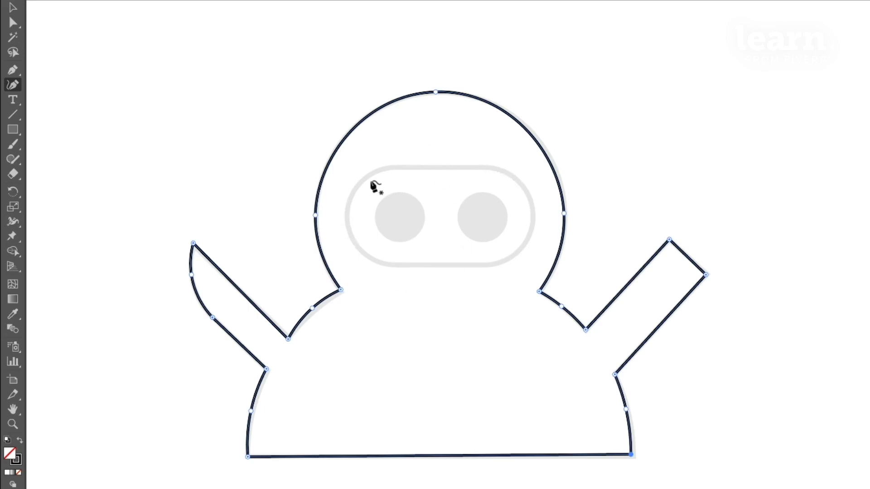
- Trace the ninja's right eye as a closed circle with smooth Curvature tool anchors
{"action": "left_click", "coordinate": [483, 192]}
{"action": "left_click", "coordinate": [480, 241]}
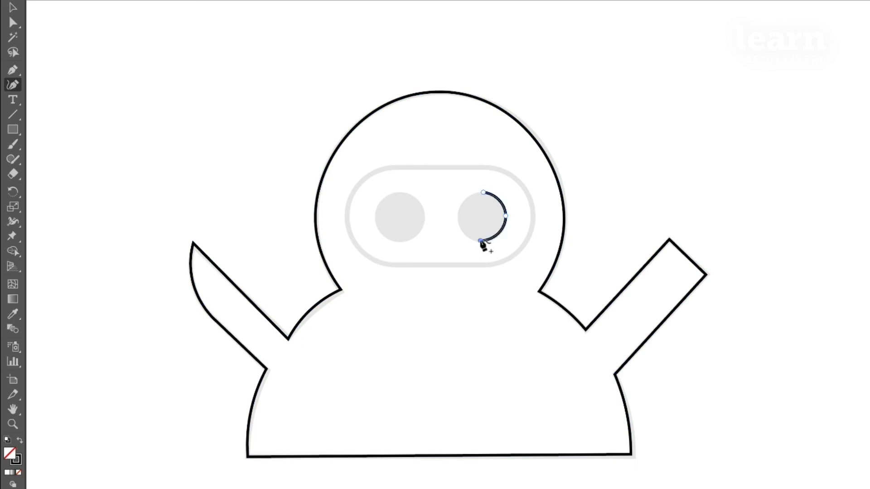
{"action": "left_click", "coordinate": [459, 217]}
{"action": "left_click", "coordinate": [483, 192]}
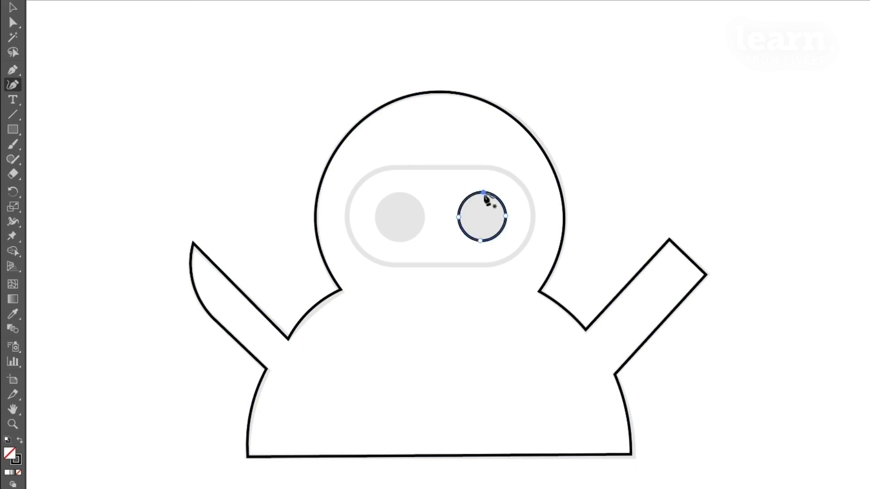
- Trace the ninja's left eye as a closed circle with smooth anchors on its four extremes
{"action": "left_click", "coordinate": [398, 192]}
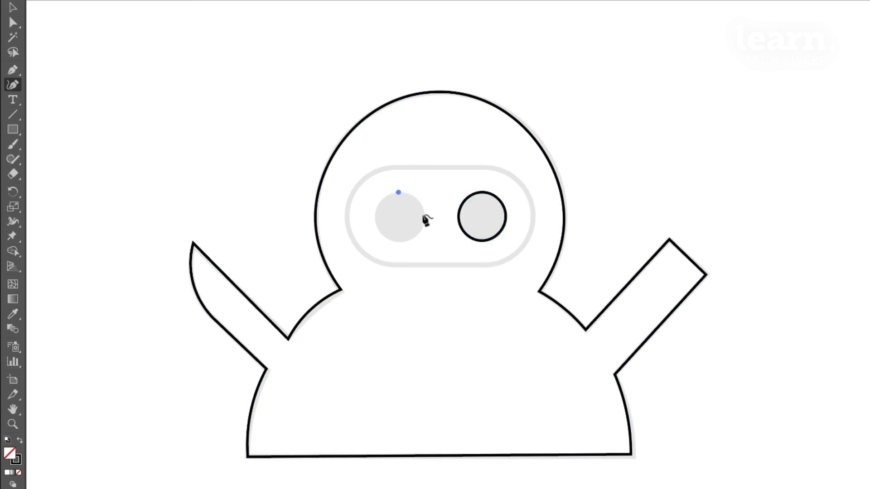
{"action": "left_click", "coordinate": [423, 215]}
{"action": "left_click", "coordinate": [400, 242]}
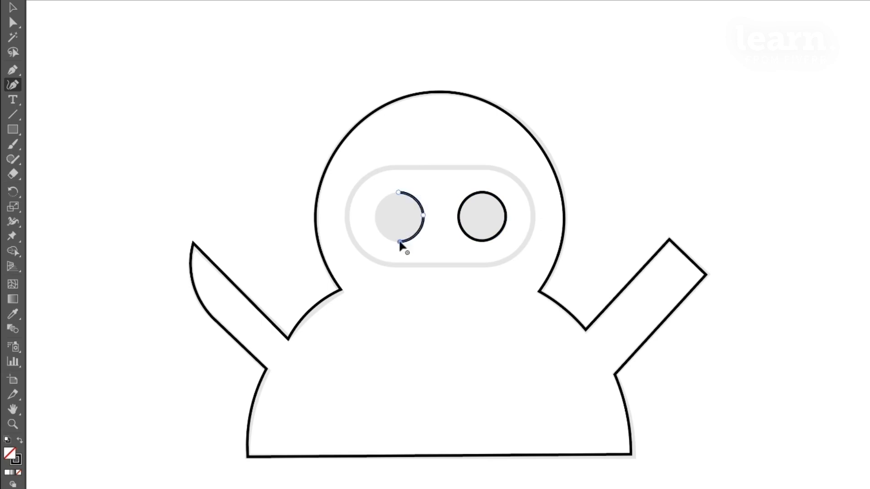
{"action": "left_click", "coordinate": [375, 217]}
{"action": "left_click", "coordinate": [399, 193]}
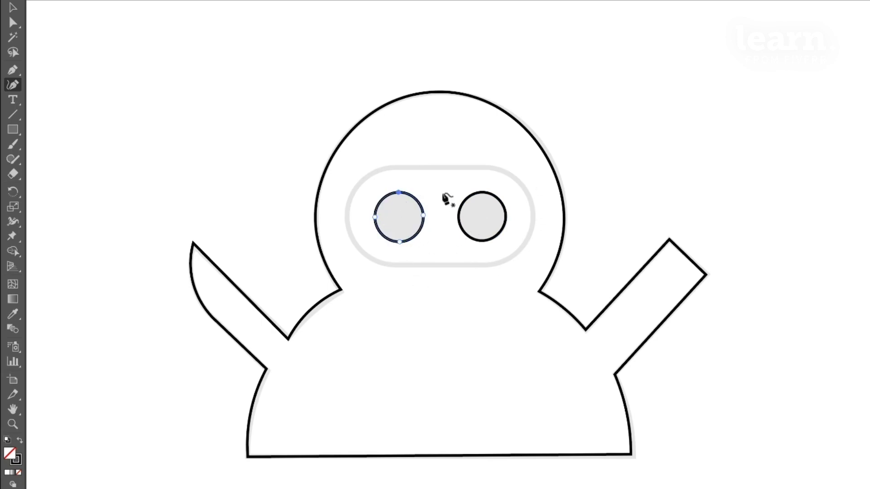
- Trace the visor around the ninja's eyes as a closed pill-shaped path with straight upper and lower edges and curved ends, then deselect it
{"action": "left_click", "coordinate": [531, 222]}
{"action": "left_click", "coordinate": [485, 165]}
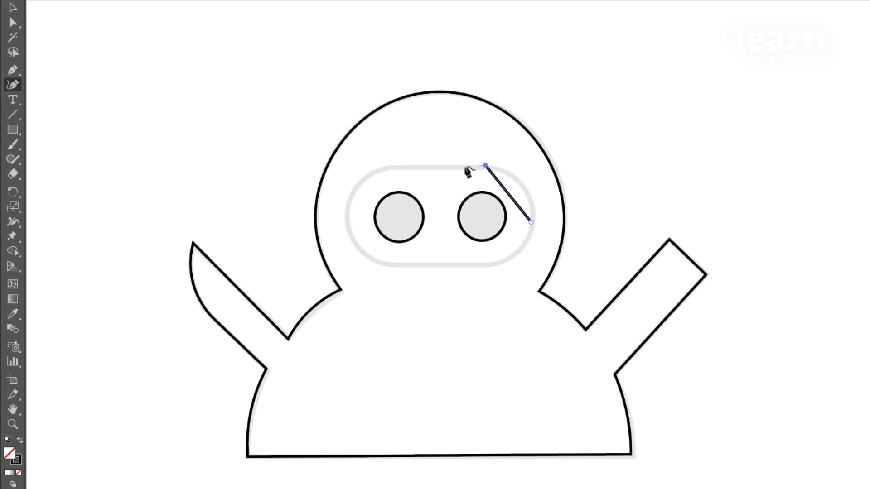
{"action": "left_click", "coordinate": [394, 165]}
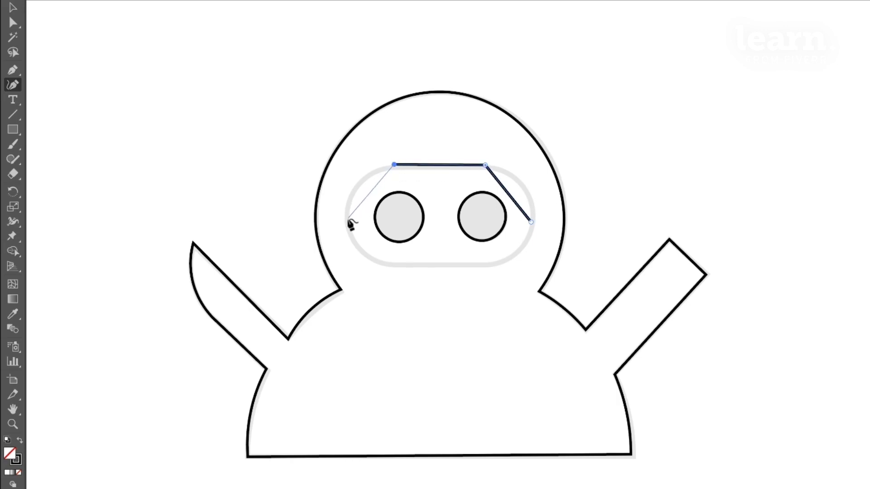
{"action": "left_click", "coordinate": [393, 264]}
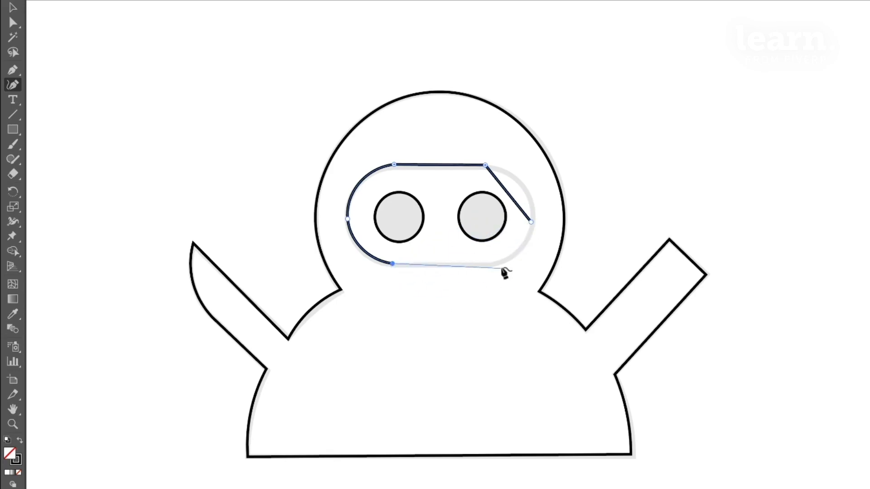
{"action": "left_click", "coordinate": [489, 264]}
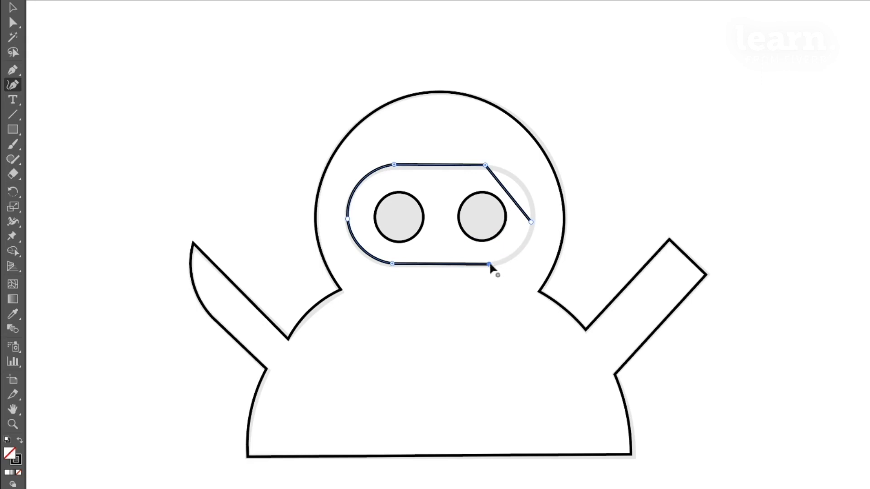
{"action": "left_click", "coordinate": [532, 222]}
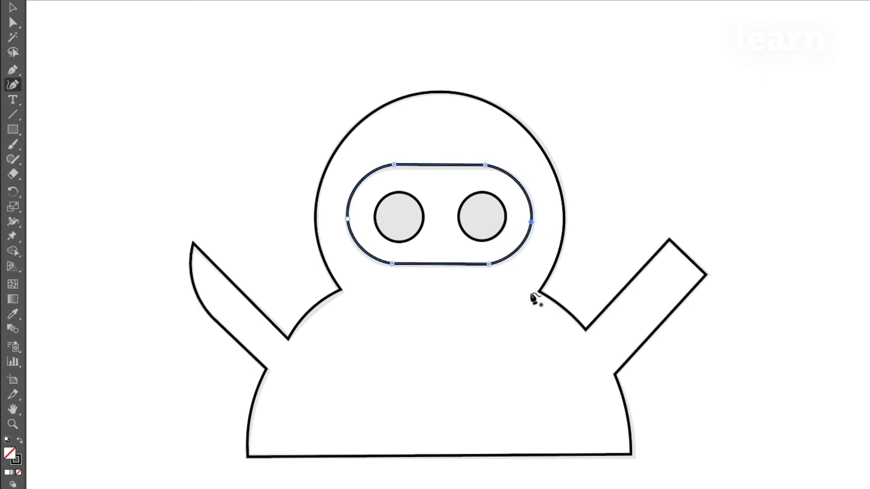
{"action": "key", "text": "v"}
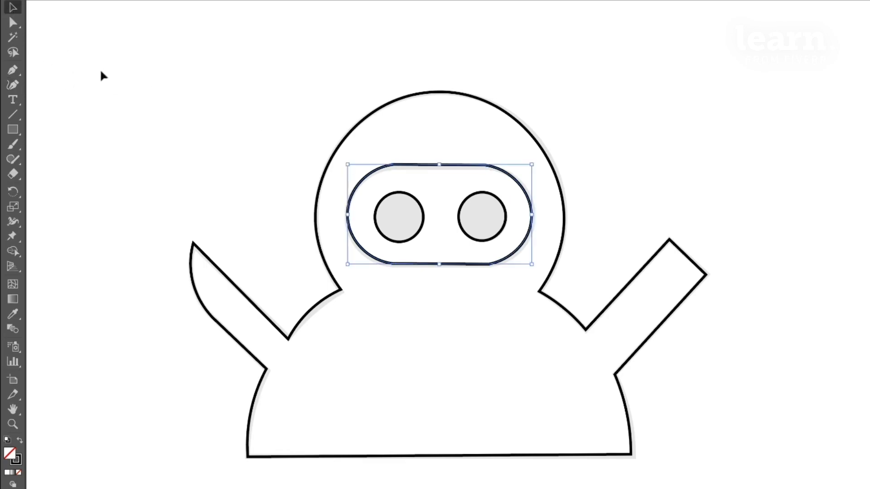
{"action": "left_click", "coordinate": [307, 137]}
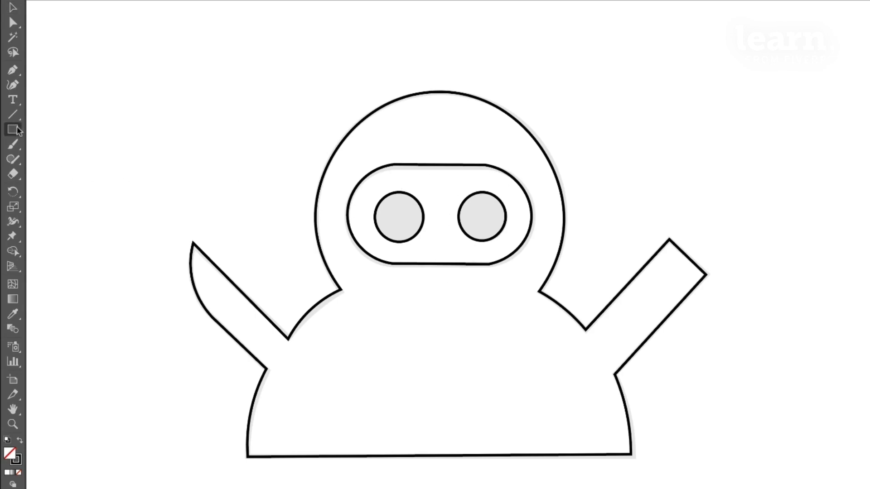
- Draw a rectangle in the empty area beside the ninja's head and fully round its corners into a pill shape
{"action": "left_click_drag", "start_coordinate": [13, 130], "coordinate": [62, 130]}
{"action": "left_click_drag", "start_coordinate": [106, 54], "coordinate": [310, 141]}
{"action": "left_click", "coordinate": [14, 7]}
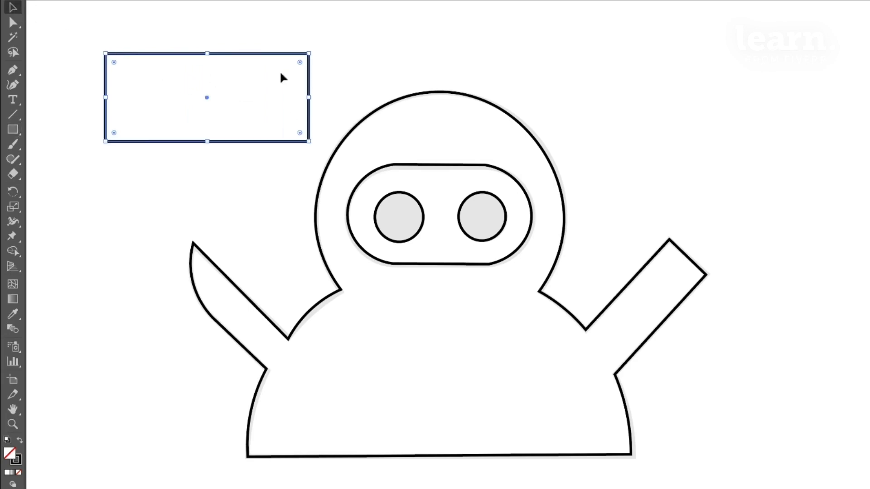
{"action": "left_click_drag", "start_coordinate": [300, 64], "coordinate": [155, 120]}
{"action": "left_click", "coordinate": [193, 187]}
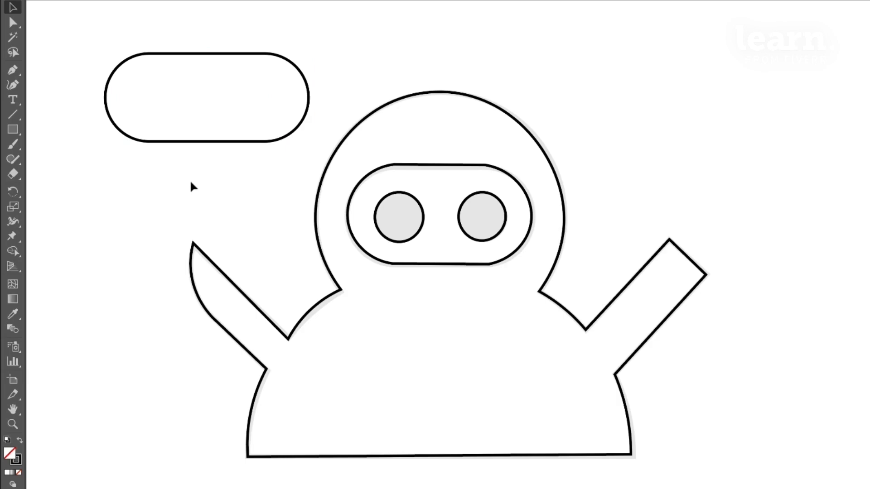
- Delete the rounded test rectangle beside the ninja's head
{"action": "left_click_drag", "start_coordinate": [190, 23], "coordinate": [247, 147]}
{"action": "key", "text": "Delete"}
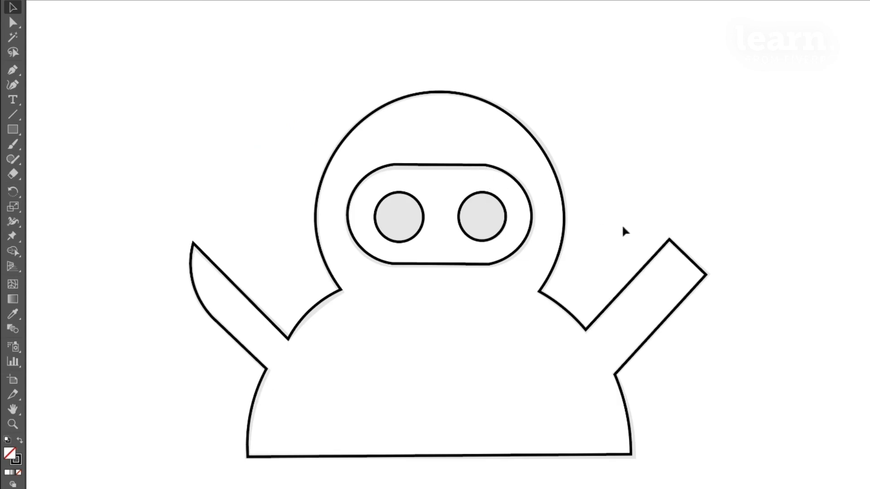
{"action": "left_click_drag", "start_coordinate": [662, 246], "coordinate": [246, 258]}
{"action": "mouse_move", "coordinate": [550, 253]}
{"action": "left_mouse_down"}
{"action": "mouse_move", "coordinate": [231, 254]}
{"action": "mouse_move", "coordinate": [322, 254]}
{"action": "left_mouse_up"}
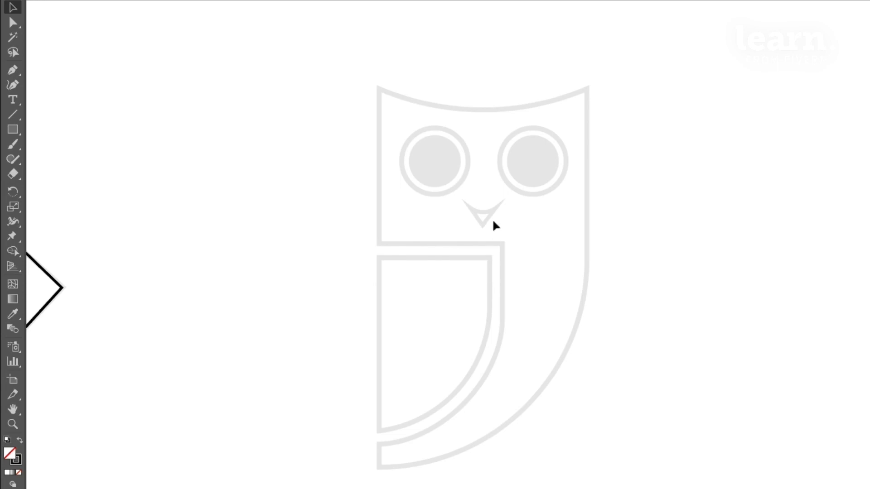
{"action": "key", "text": "ctrl+0"}
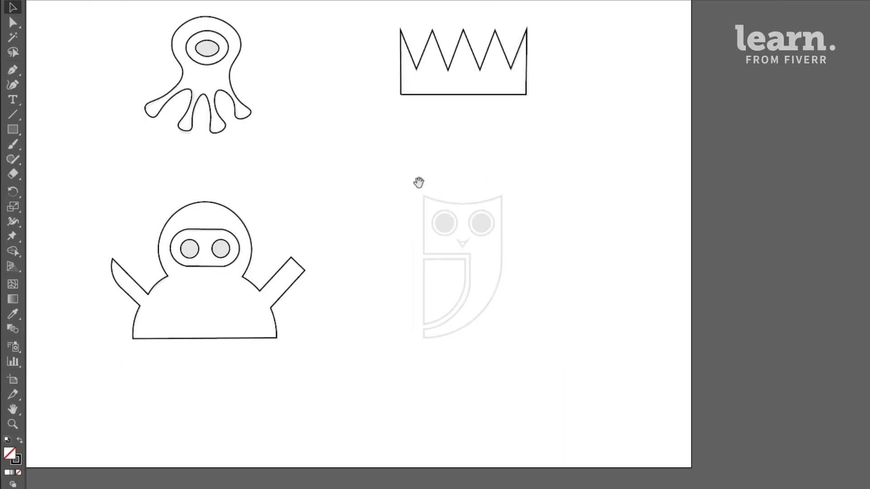
{"action": "left_click_drag", "start_coordinate": [418, 183], "coordinate": [478, 288]}
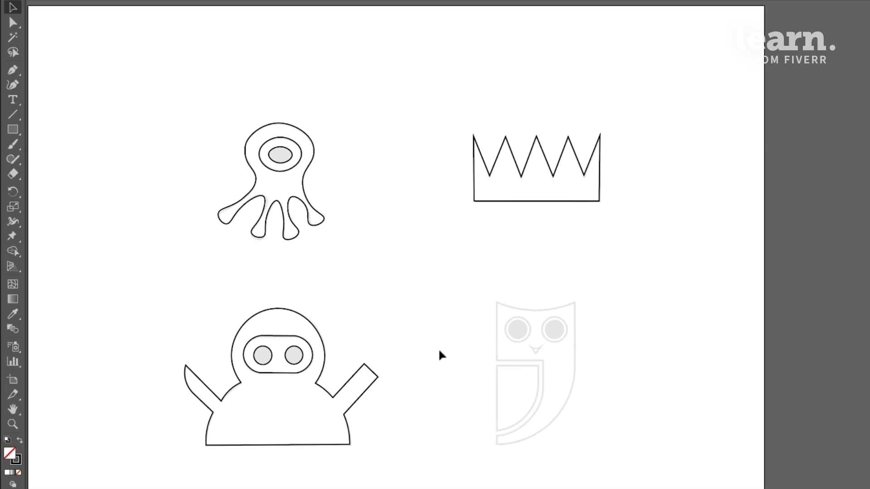